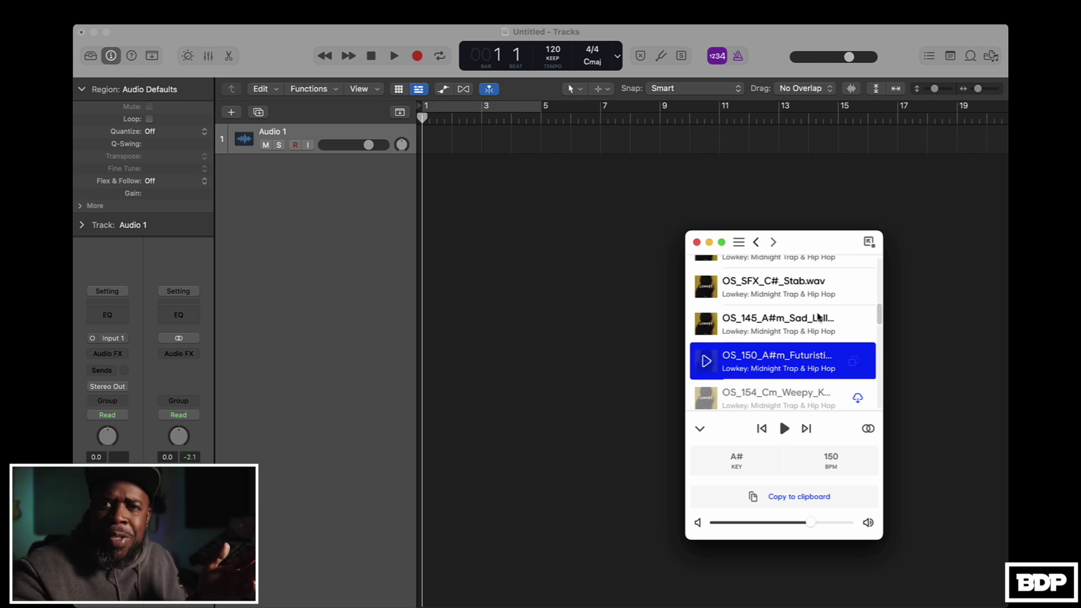
- Preview the OS_150 A# futuristic flute loop, stop it, then drop it into the project at bar 1
mouse_move(713, 325)
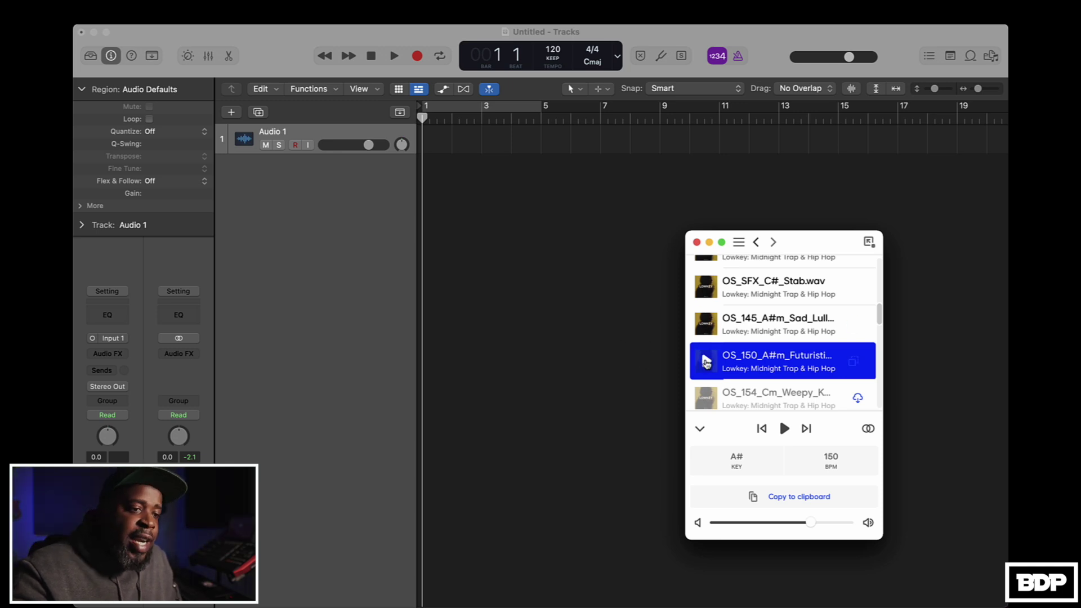
left_click(705, 362)
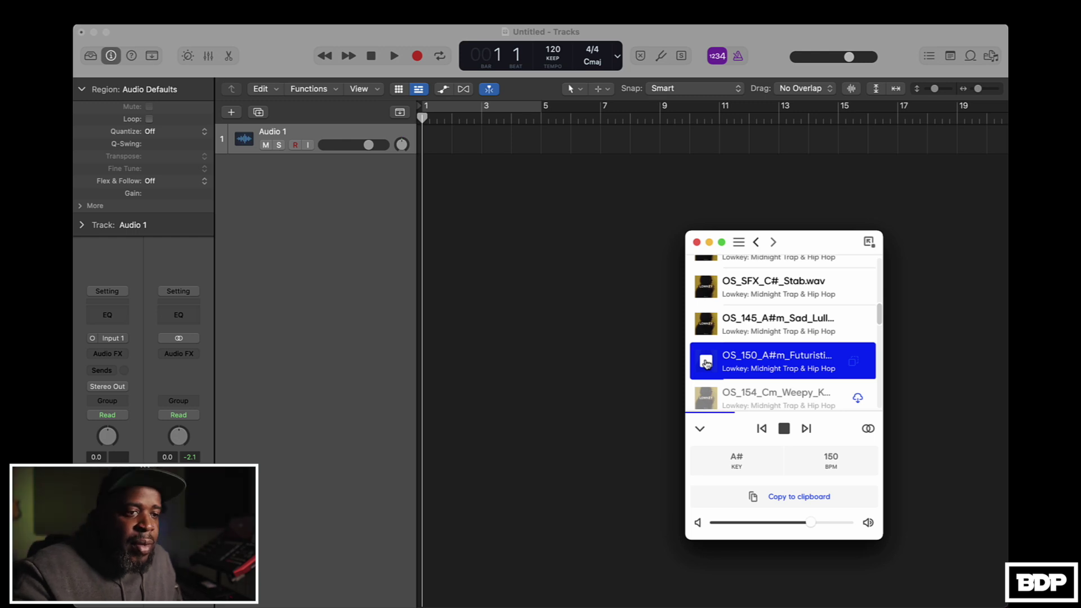
left_click(706, 362)
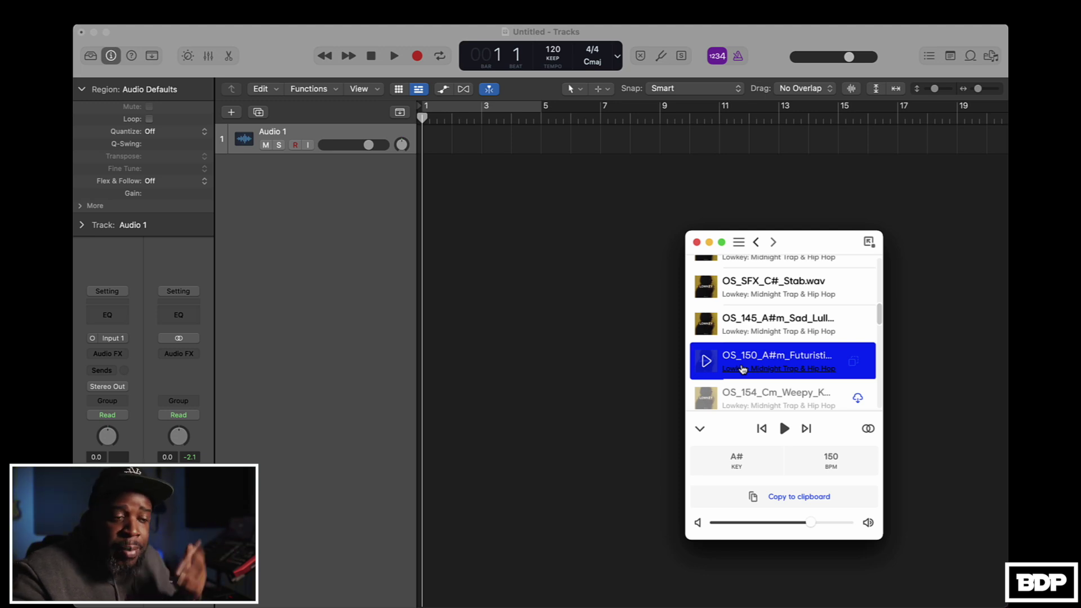
left_click_drag(742, 369, 423, 227)
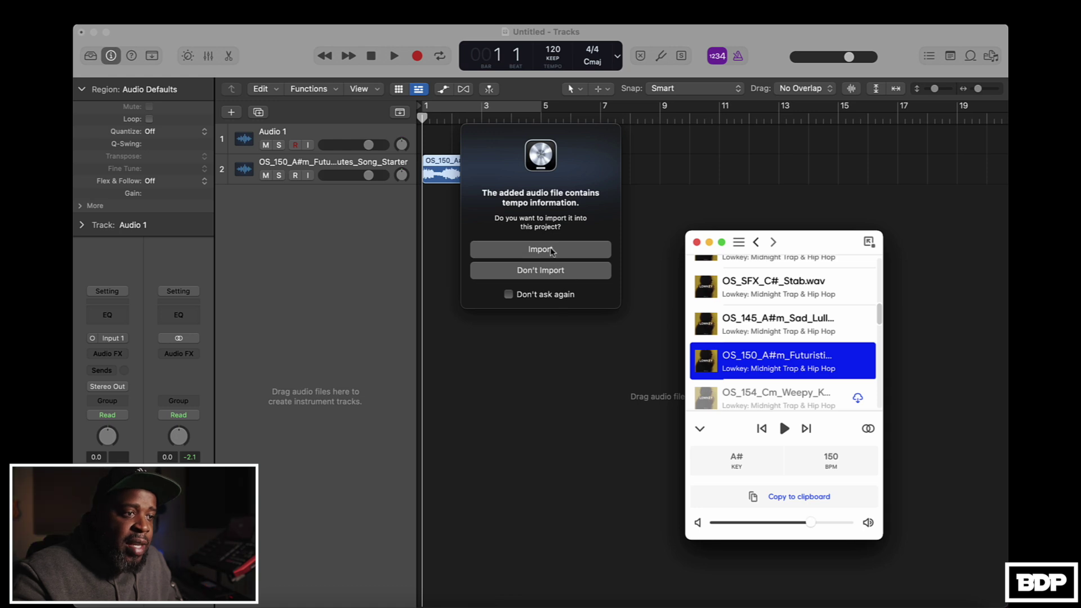
- Keep the project tempo at 120 and time-stretch the flute region to end at bar 5
left_click(547, 275)
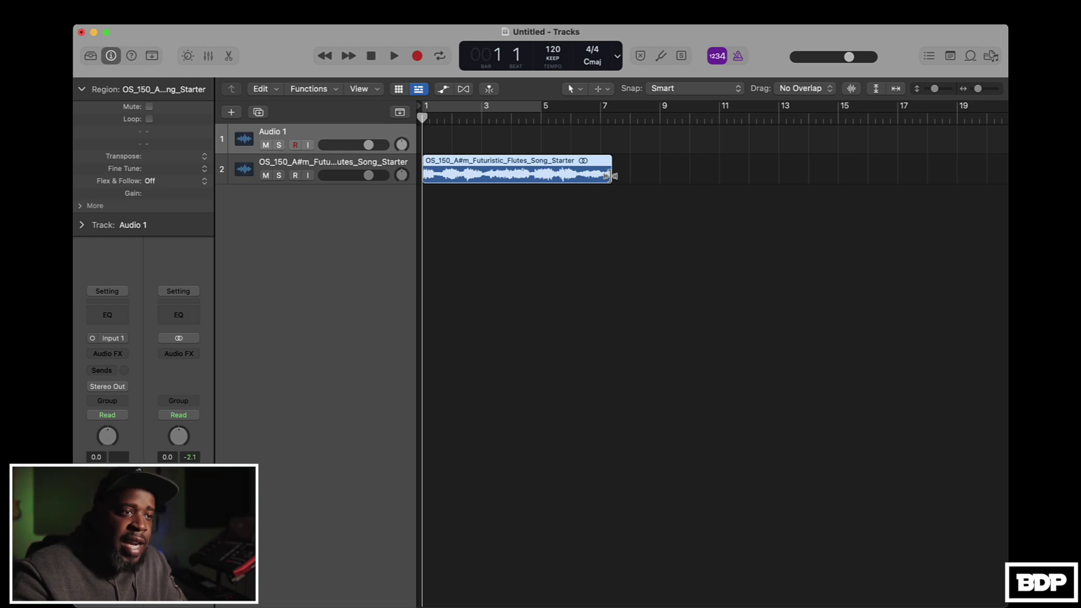
left_click_drag(608, 176, 541, 177)
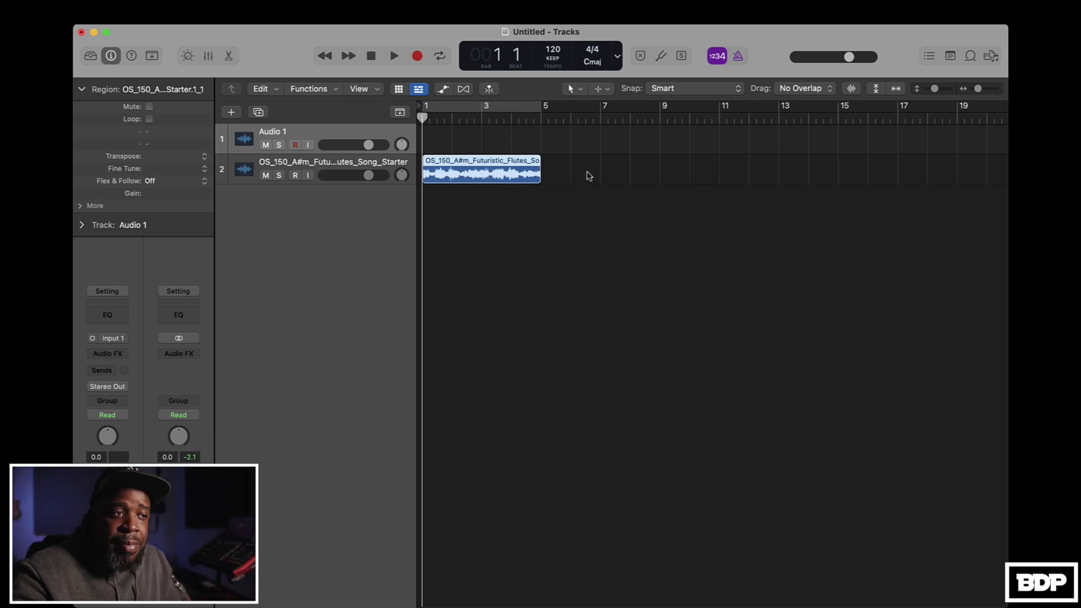
- Play the 4-bar stretched loop, then time-stretch the flute region to end at bar 9
key("space")
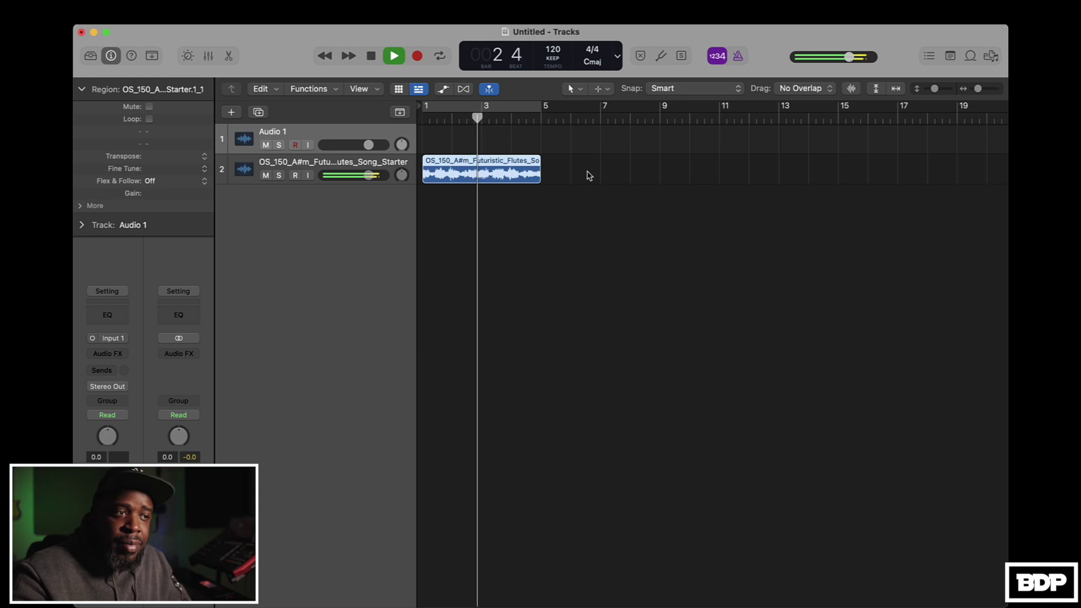
key("space")
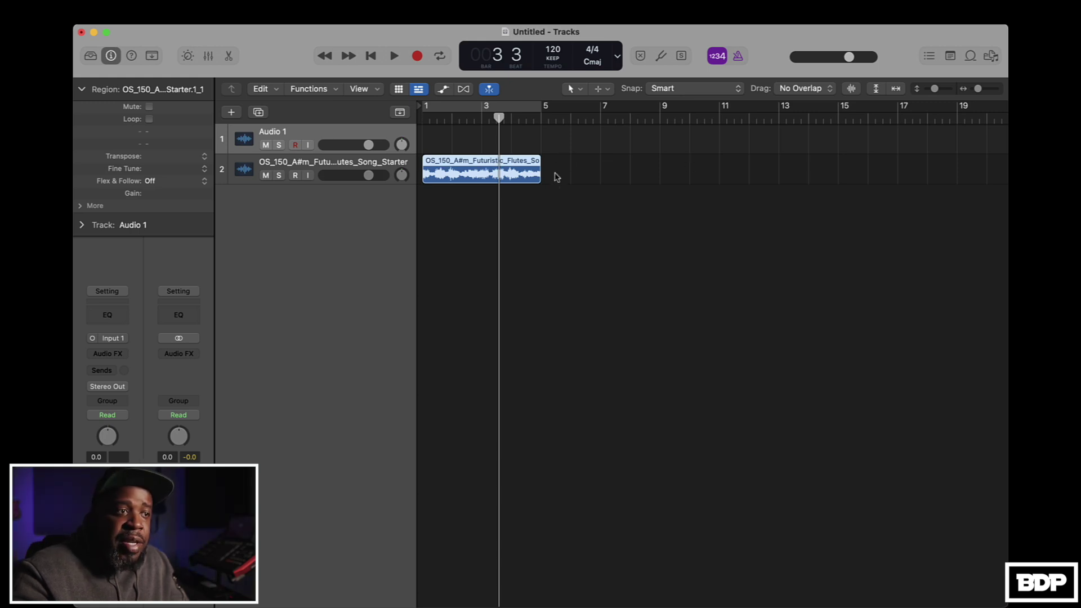
scroll(557, 177, "right", 1)
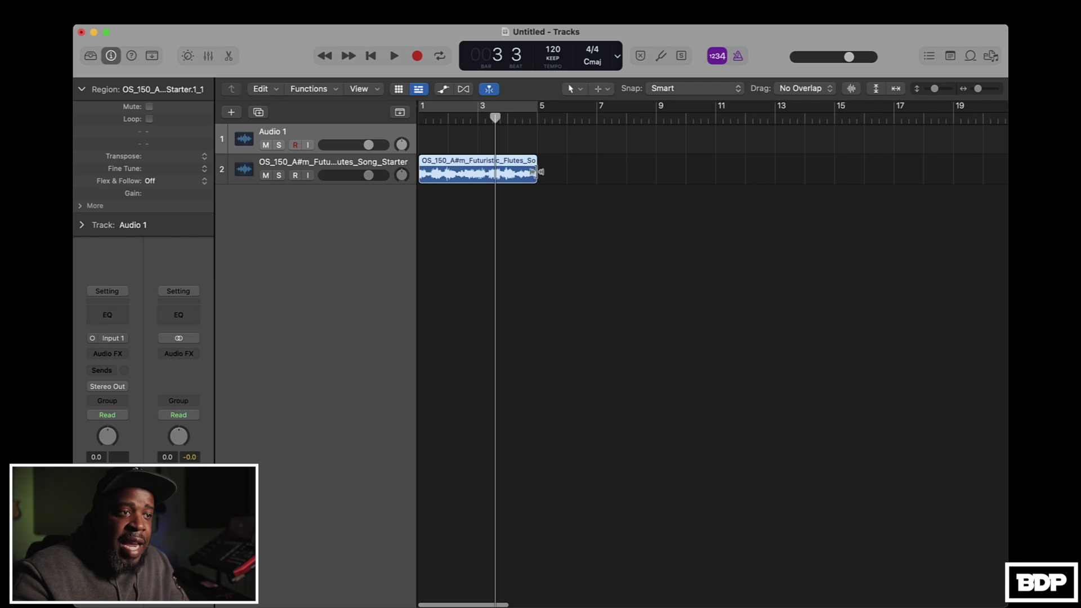
left_click_drag(535, 173, 652, 177)
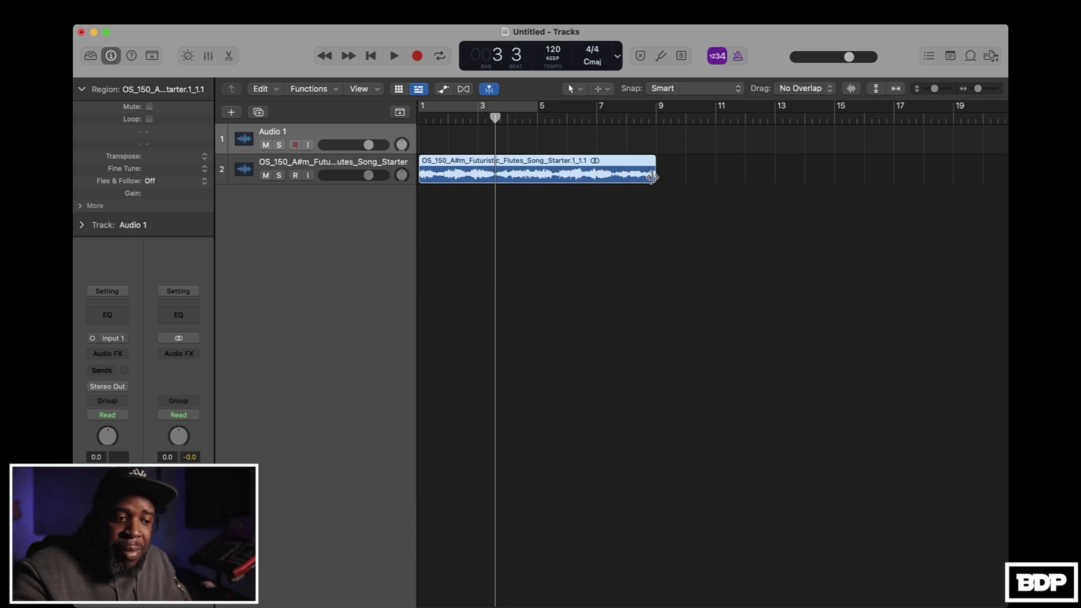
- Play the 8-bar flute region from the start, then raise the project tempo from 120 to 150
key("Return")
key("space")
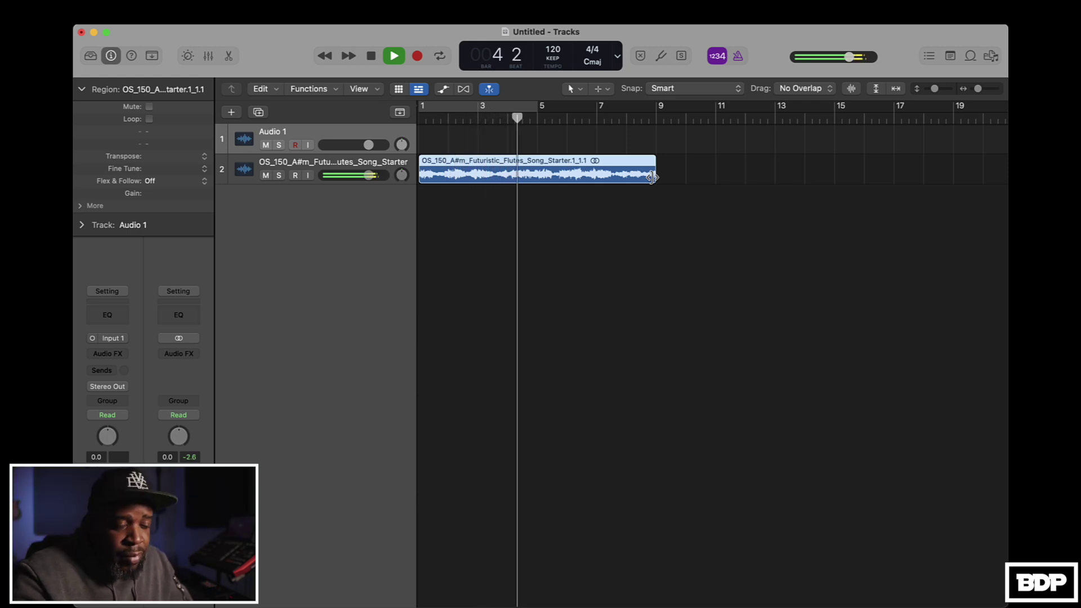
key("space")
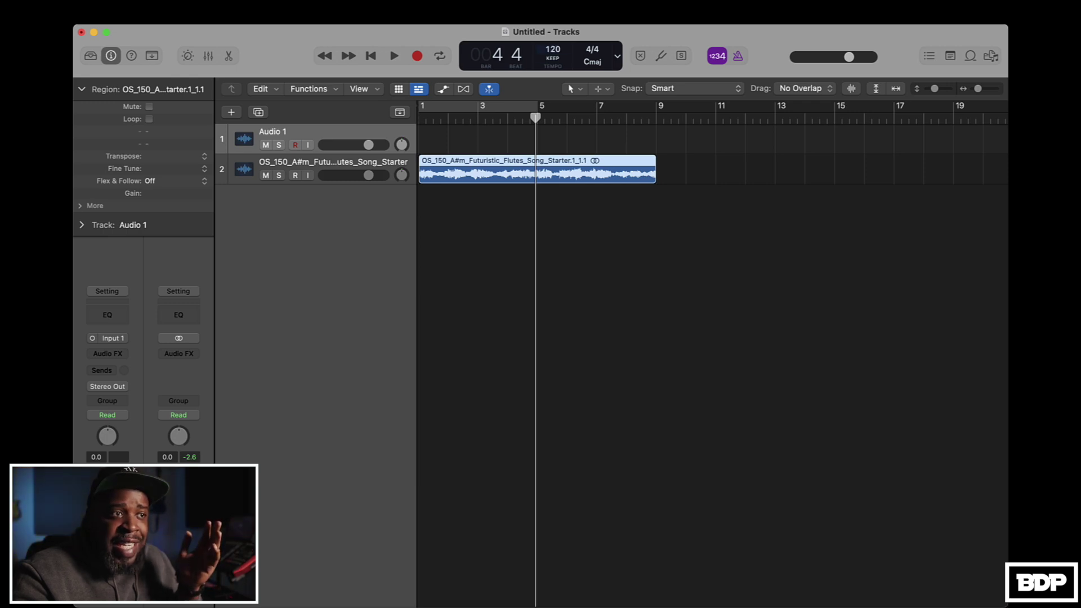
left_click_drag(553, 50, 553, 32)
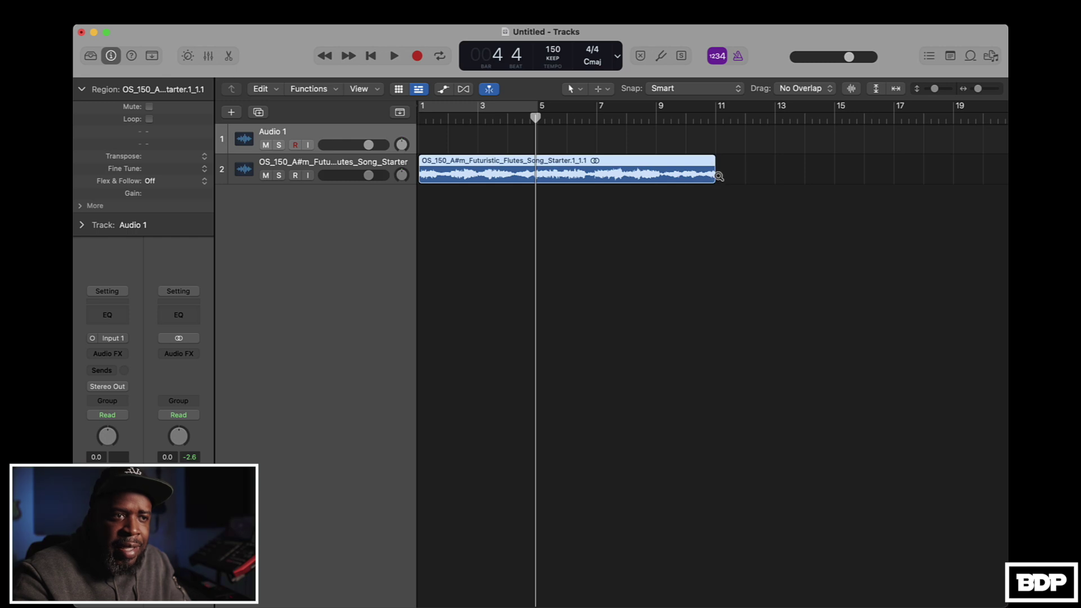
- Re-stretch the flute region to end at bar 9 and play it from the start at 150 BPM
left_click_drag(713, 173, 657, 168)
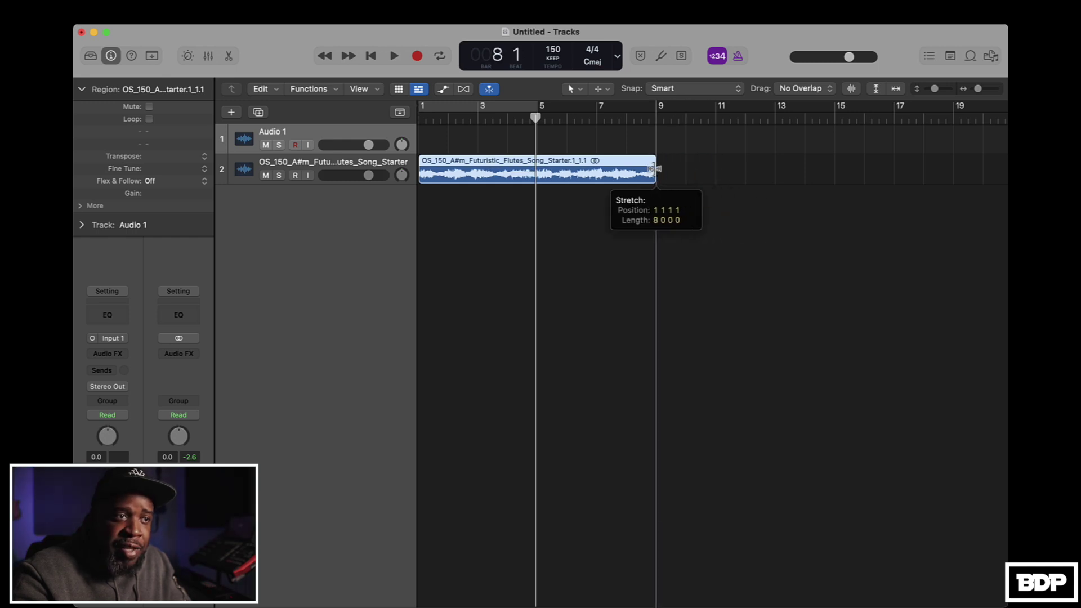
key("Return")
key("space")
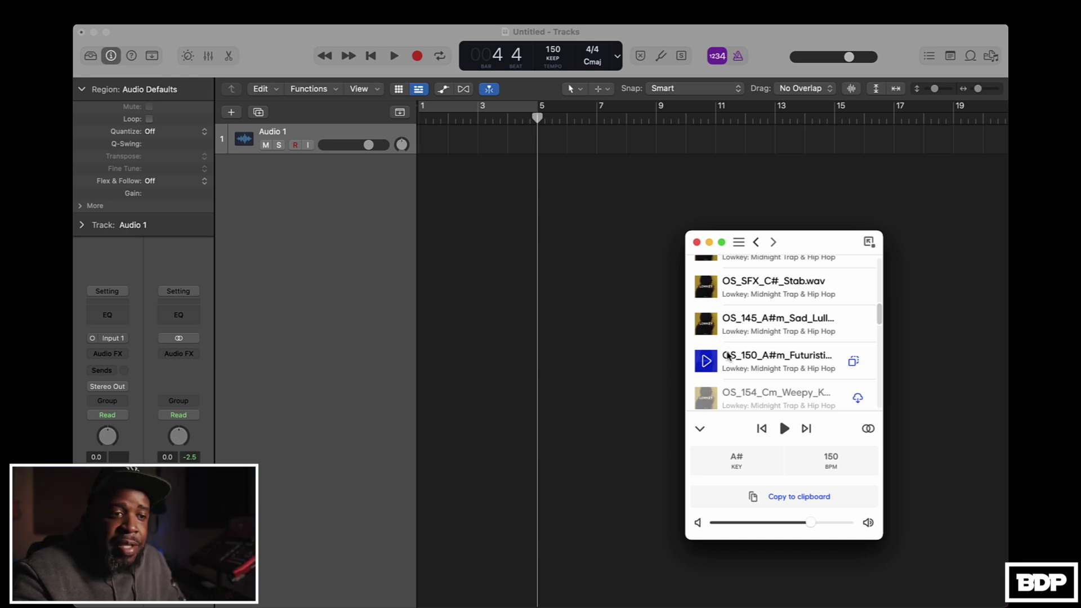
- Add the OS_150 flute loop at bar 1 again without importing its tempo, and select its track
left_click_drag(735, 359, 424, 262)
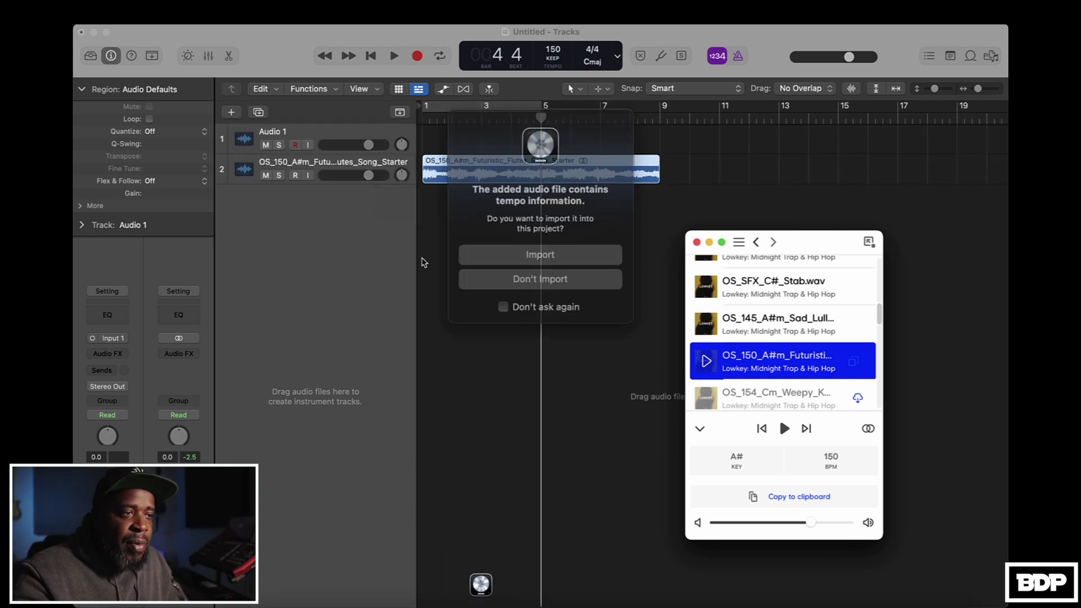
left_click(542, 270)
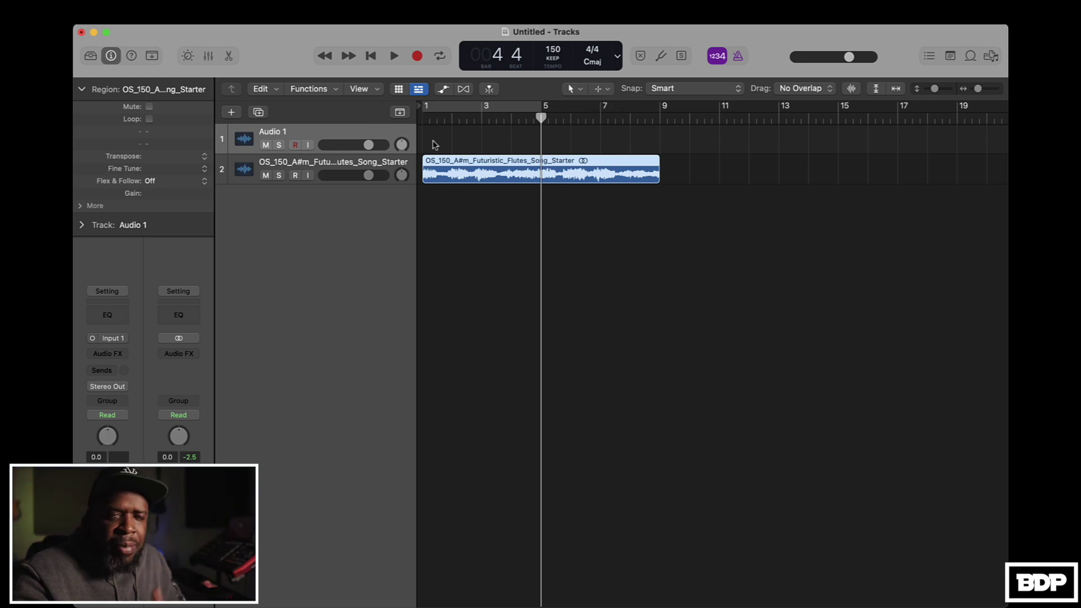
left_click(309, 166)
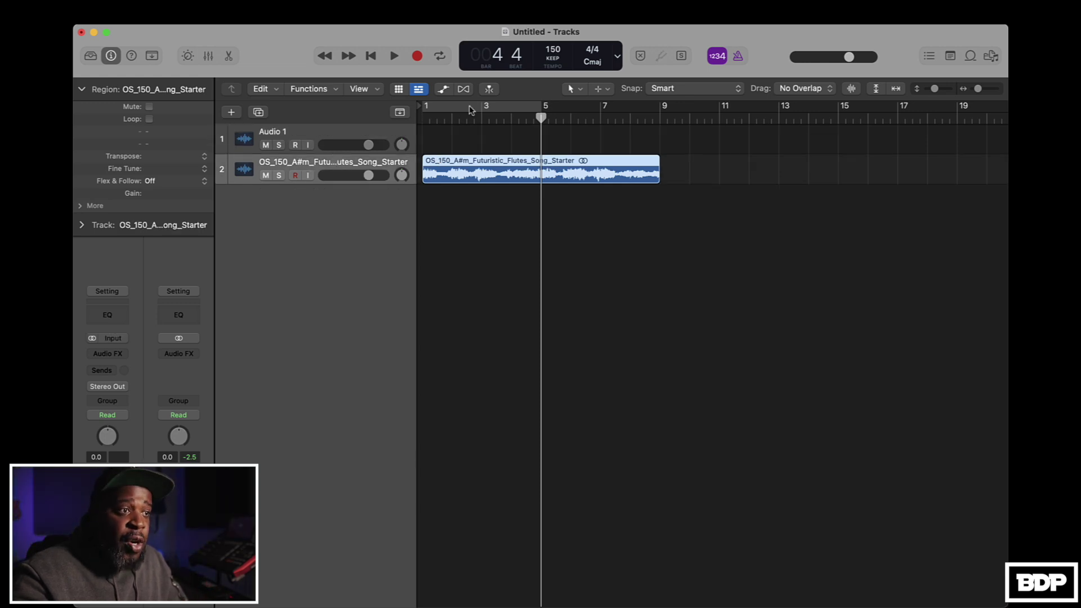
- Set the flute track's flex mode to Flex Time – Polyphonic
left_click(464, 89)
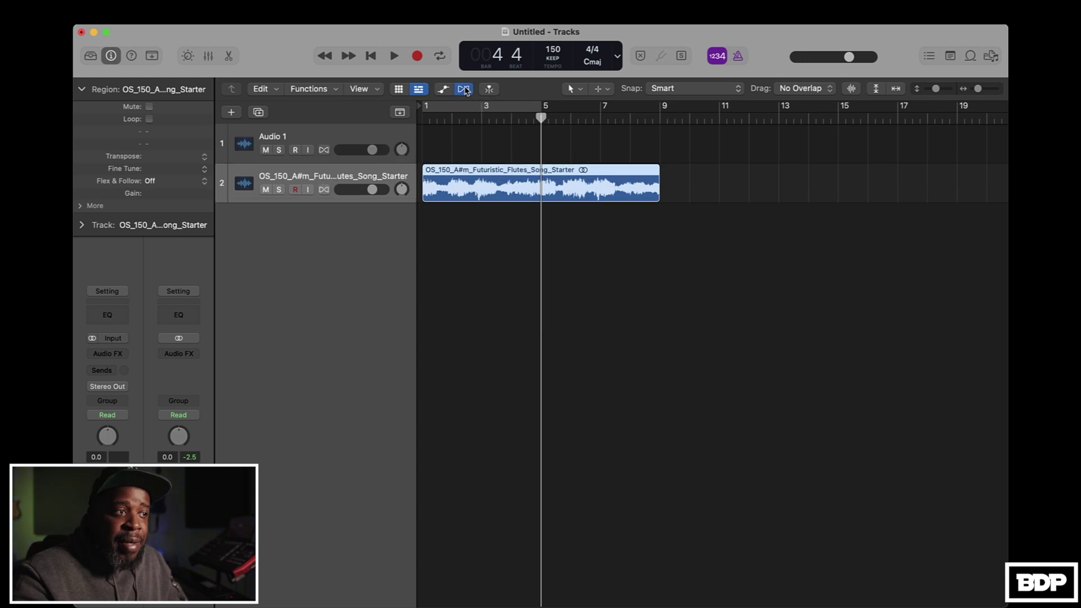
left_click(313, 212)
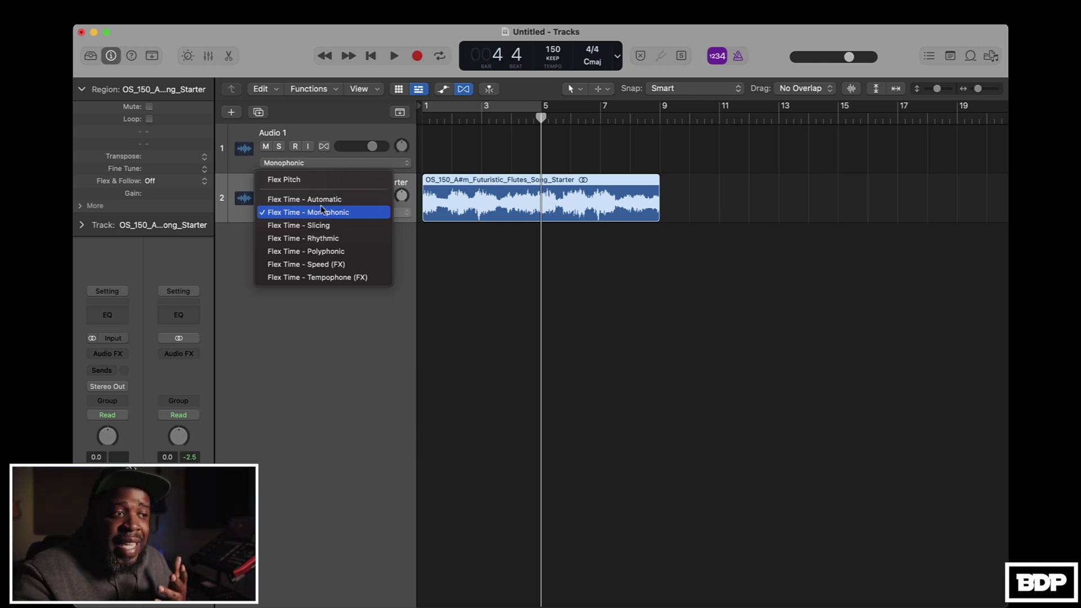
left_click(321, 252)
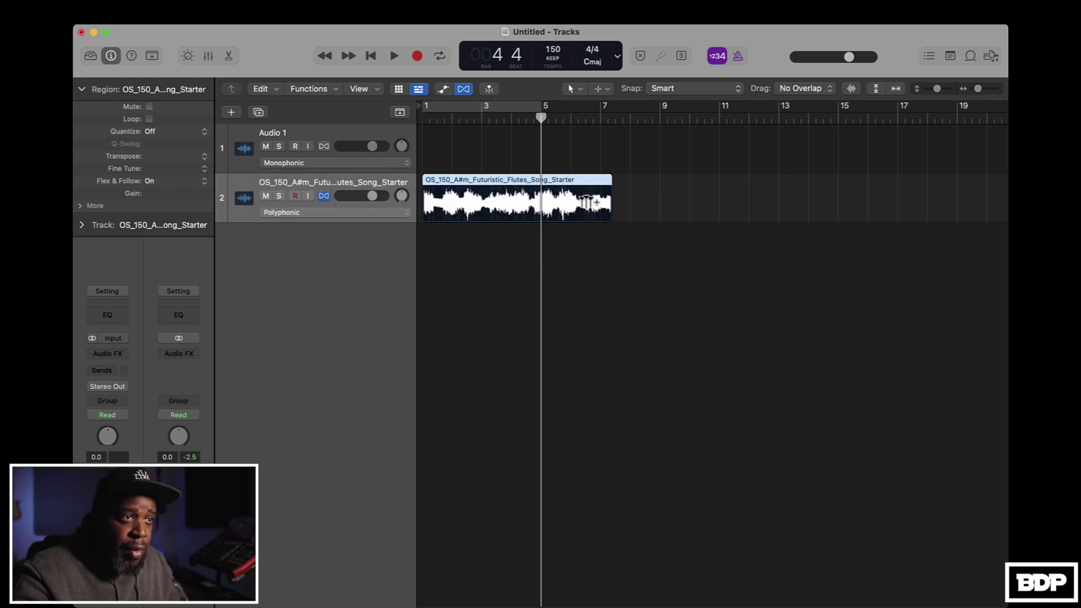
- Stretch the flute region to bar 9, play it from the start, and turn on cycle
left_click_drag(606, 193, 653, 202)
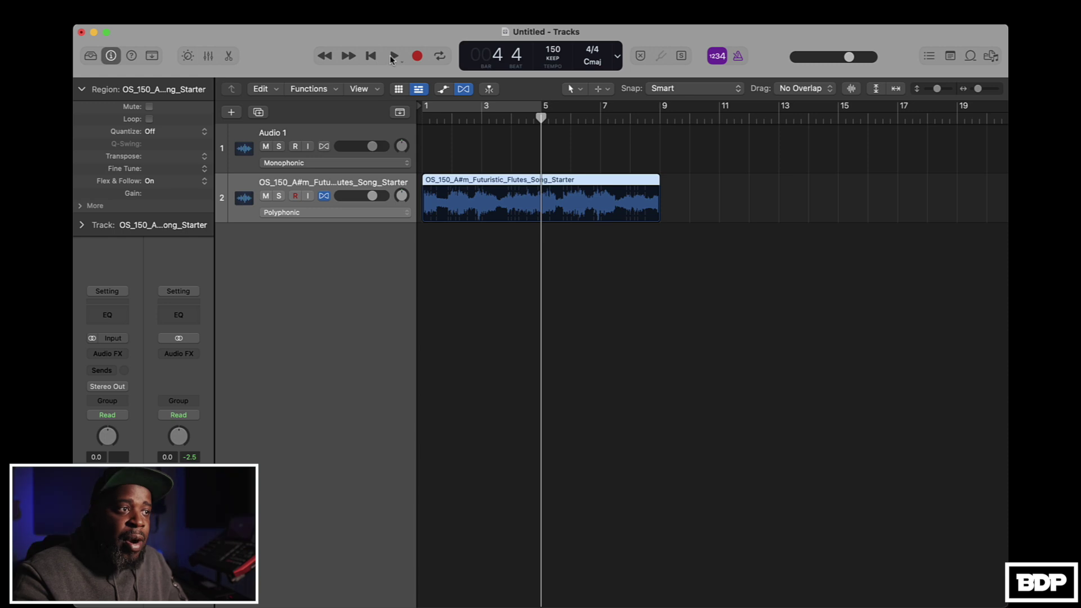
left_click(370, 56)
key("space")
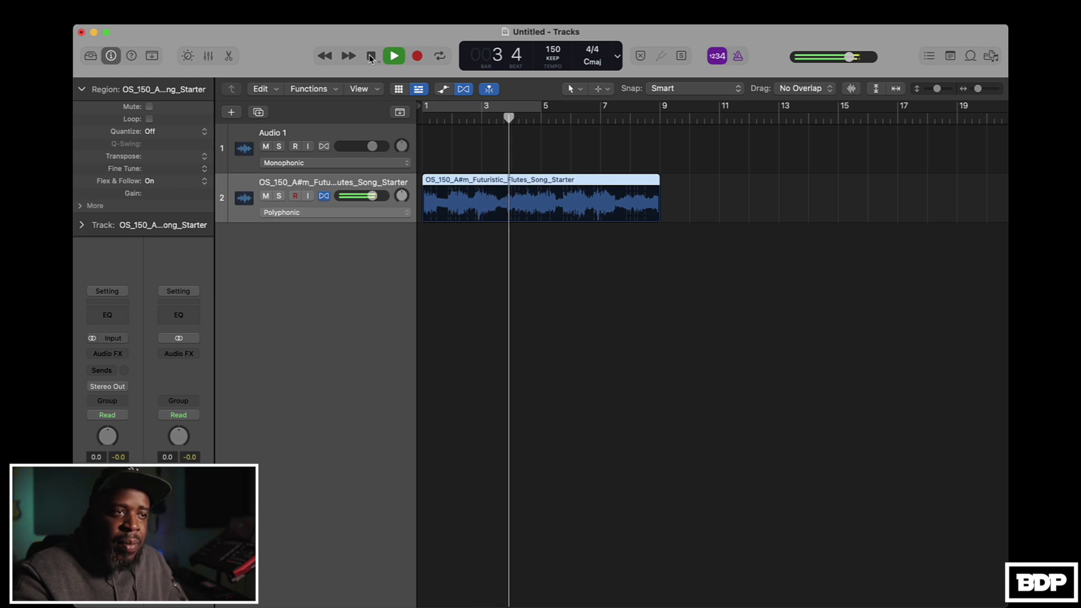
key("space")
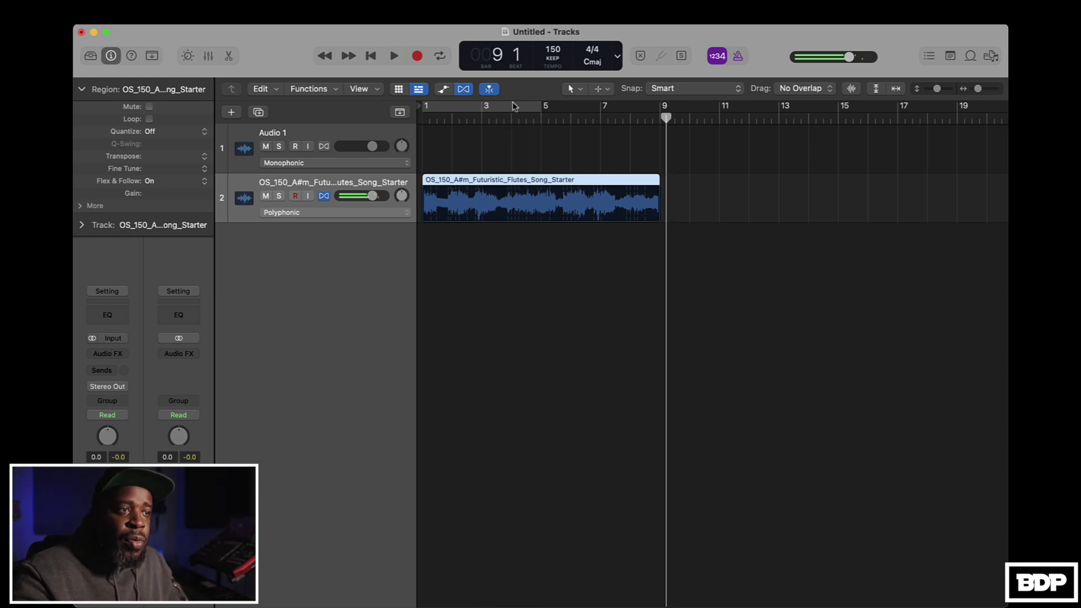
left_click(511, 112)
- Extend the cycle range over bars 1–9, change the tempo to 170, and play the cycle
left_click_drag(541, 108, 656, 131)
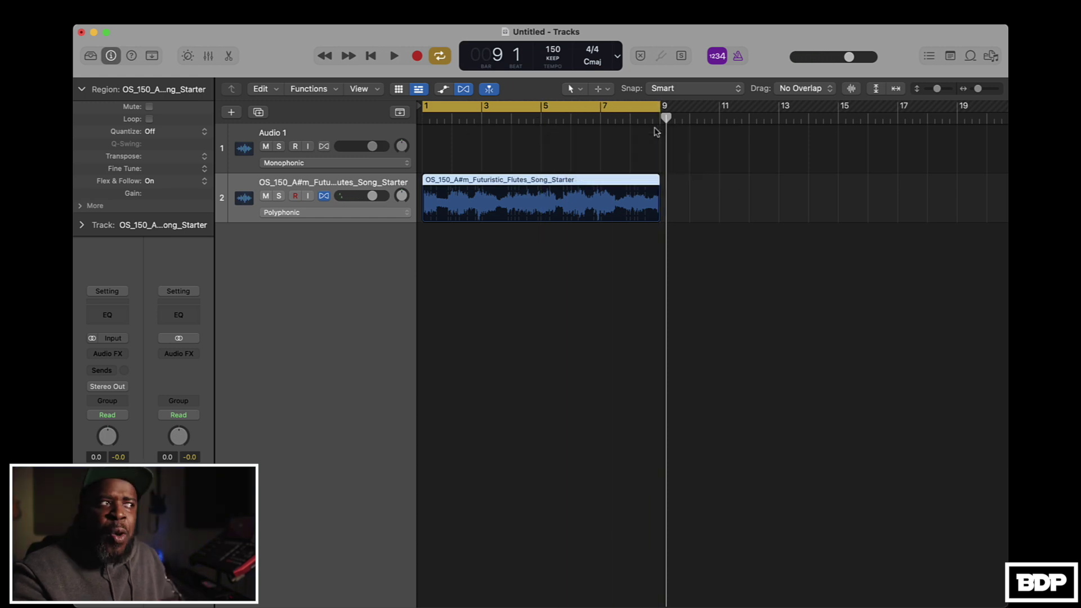
left_click_drag(553, 49, 553, 67)
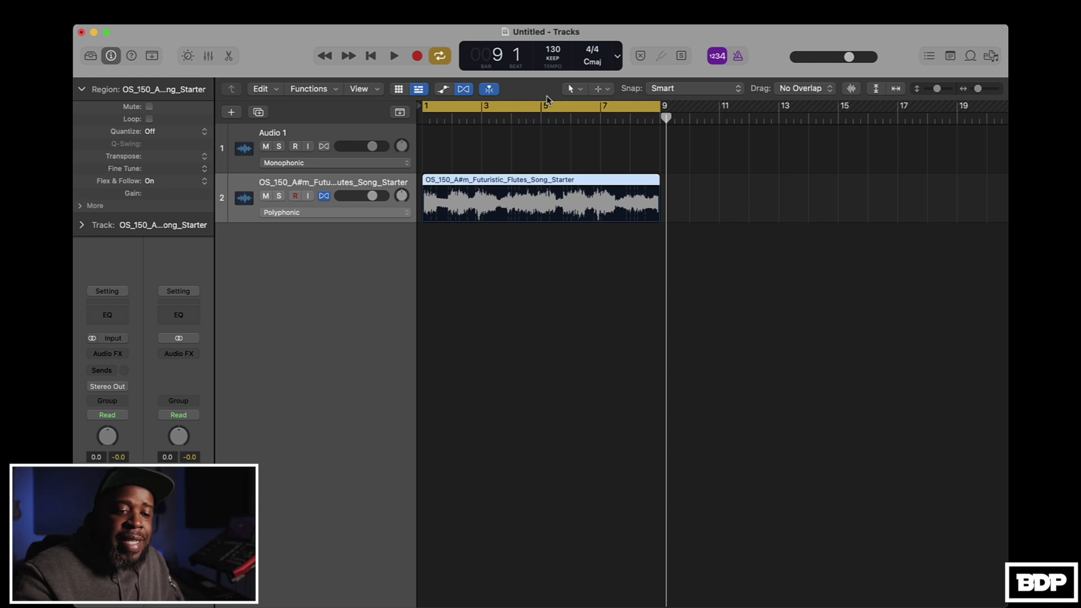
key("space")
key("space")
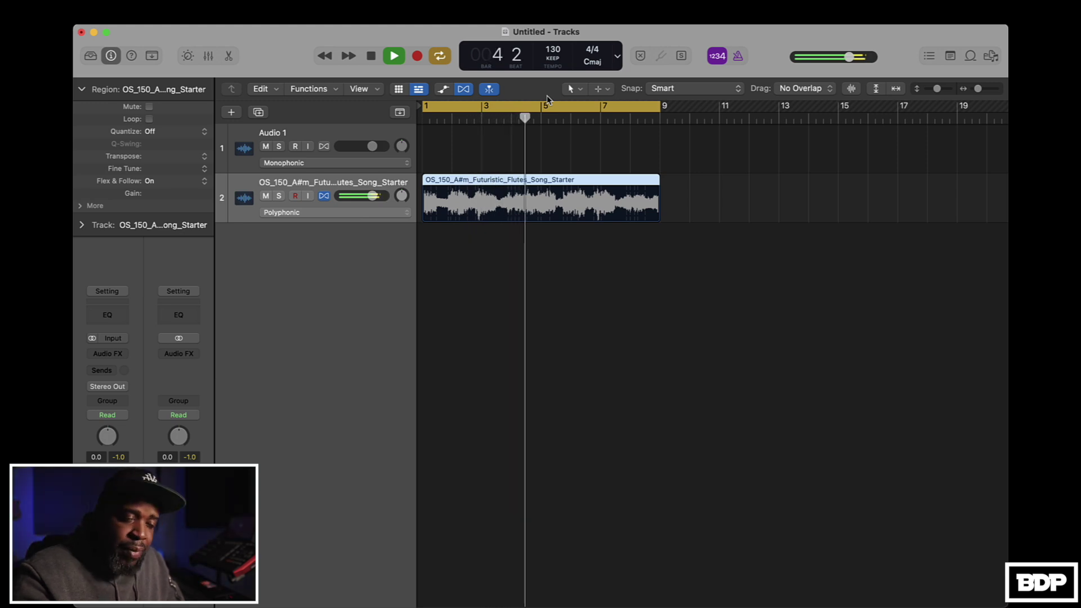
key("space")
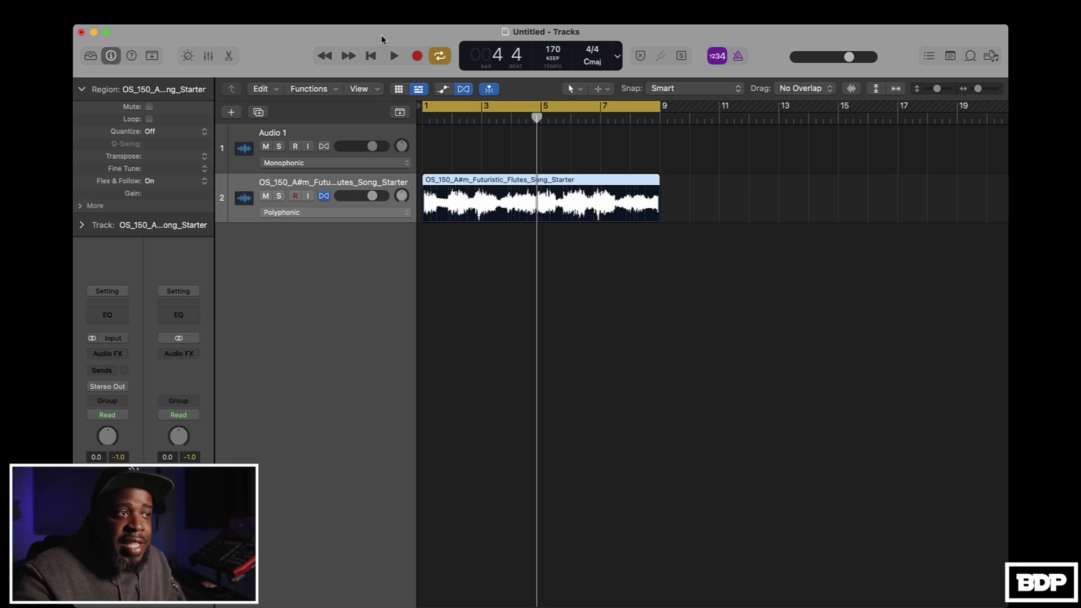
- Play the flexed flute loop from the start at 170 BPM, then stop
left_click(370, 55)
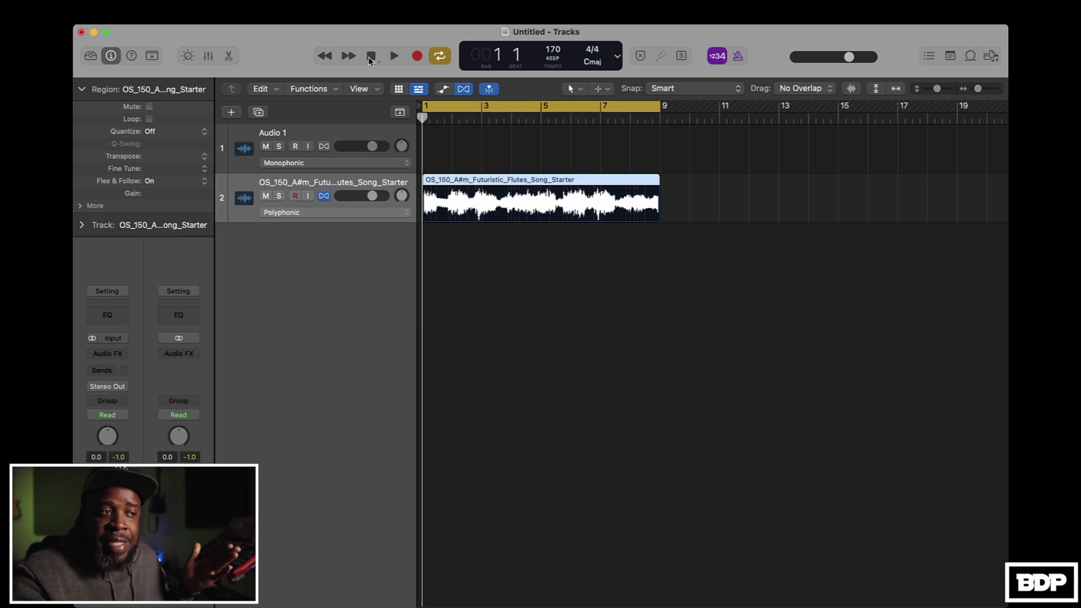
key("space")
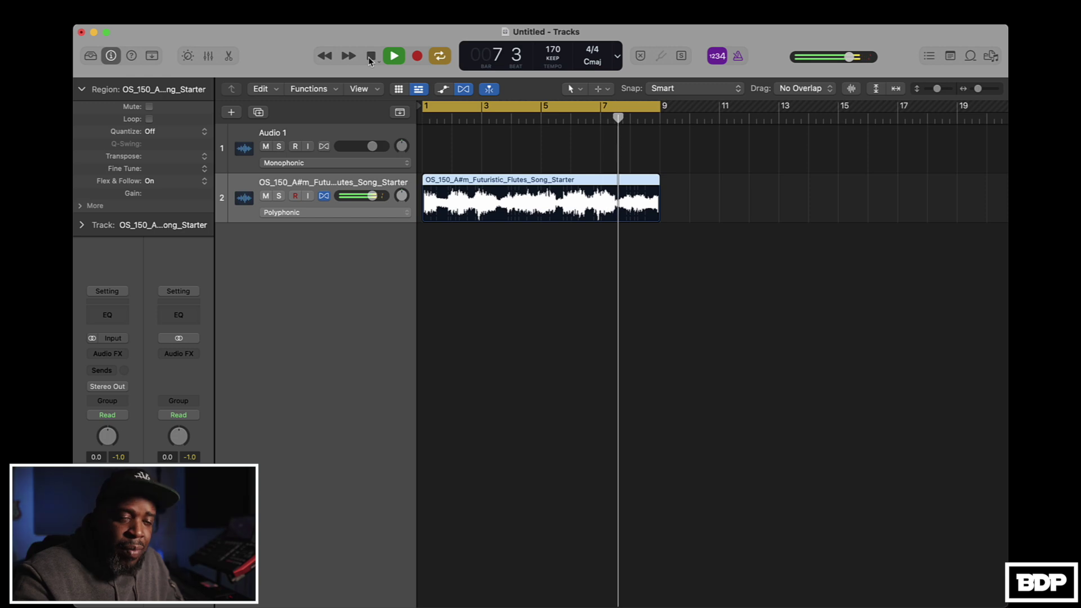
left_click(370, 57)
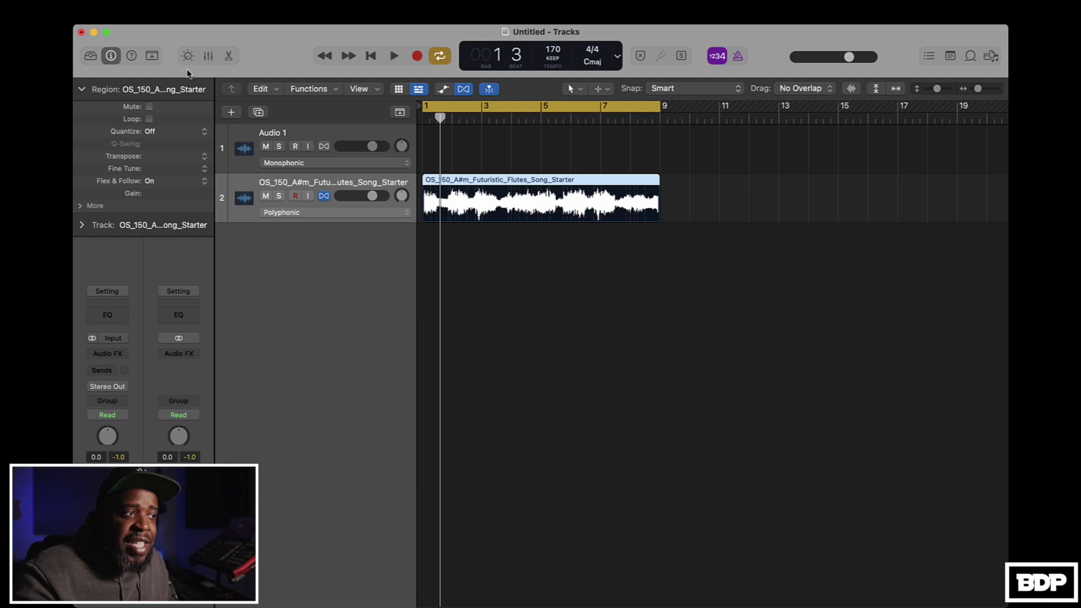
left_click(206, 159)
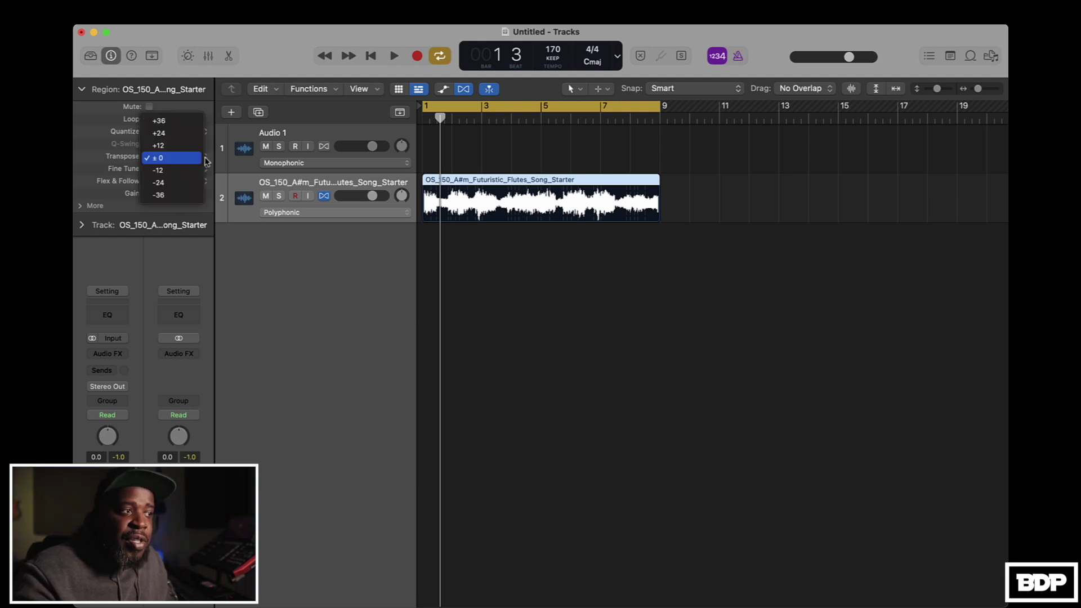
left_click(183, 160)
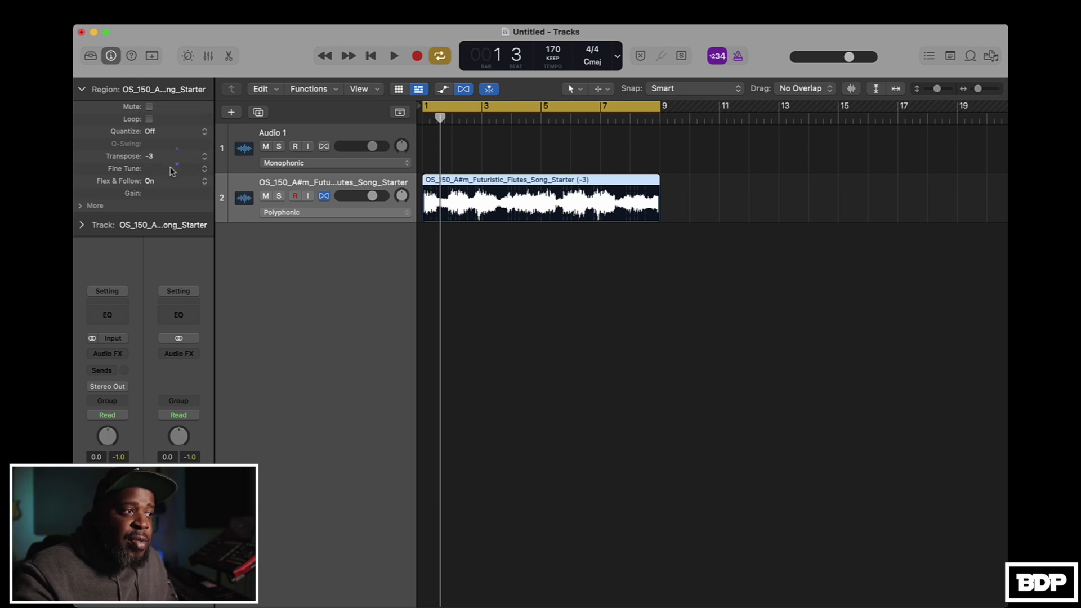
left_click_drag(173, 172, 173, 175)
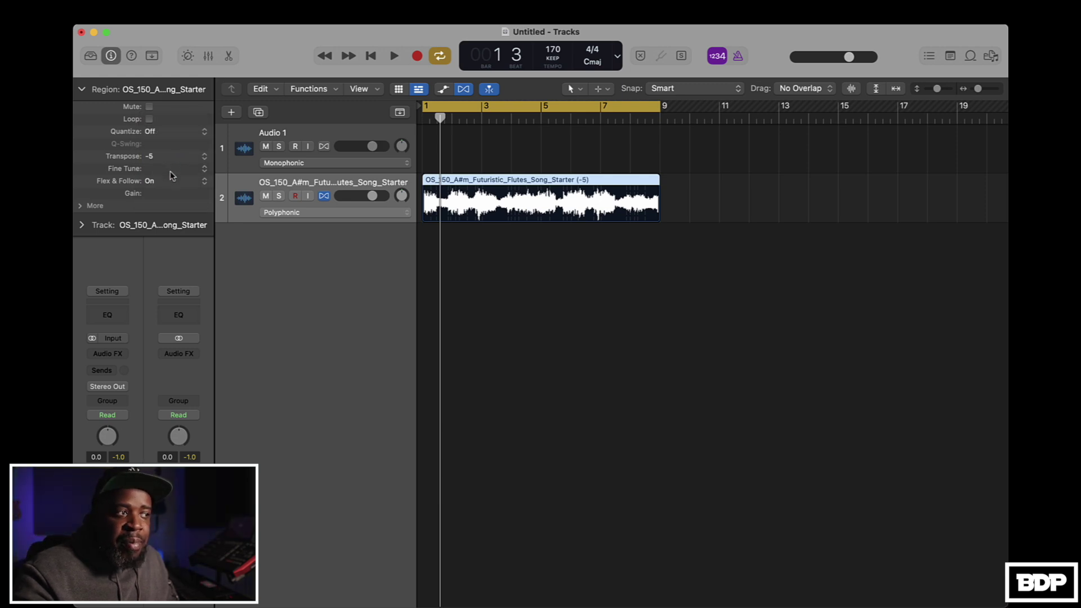
left_click(173, 176)
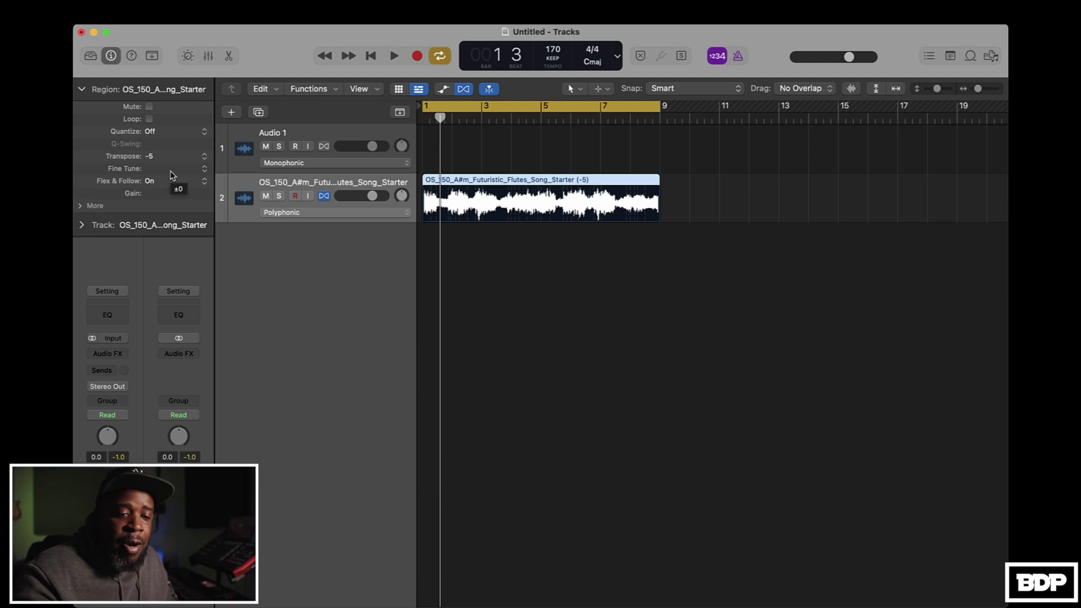
key("space")
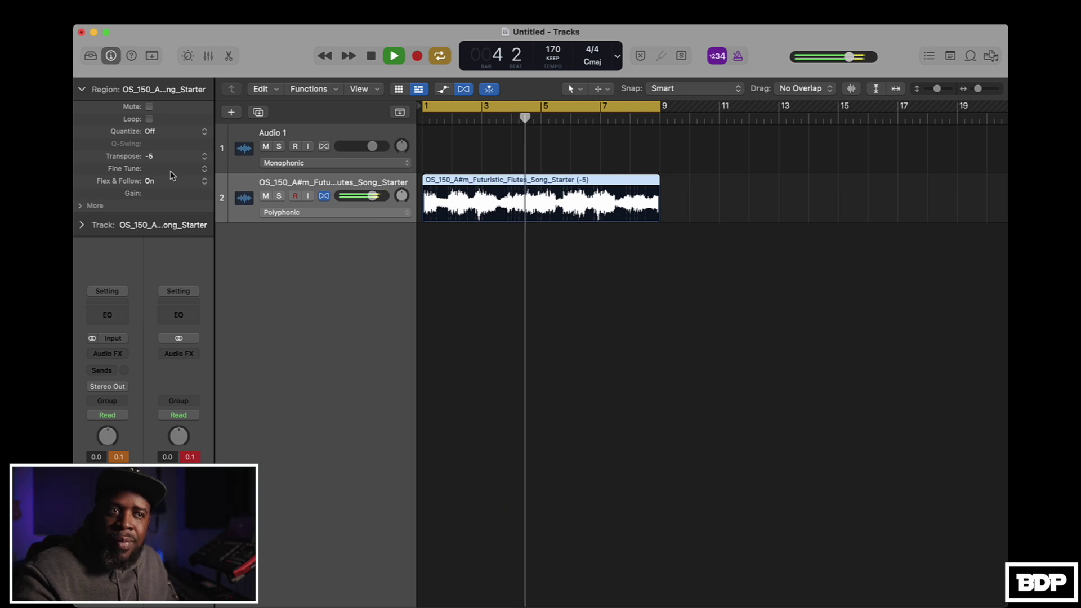
key("space")
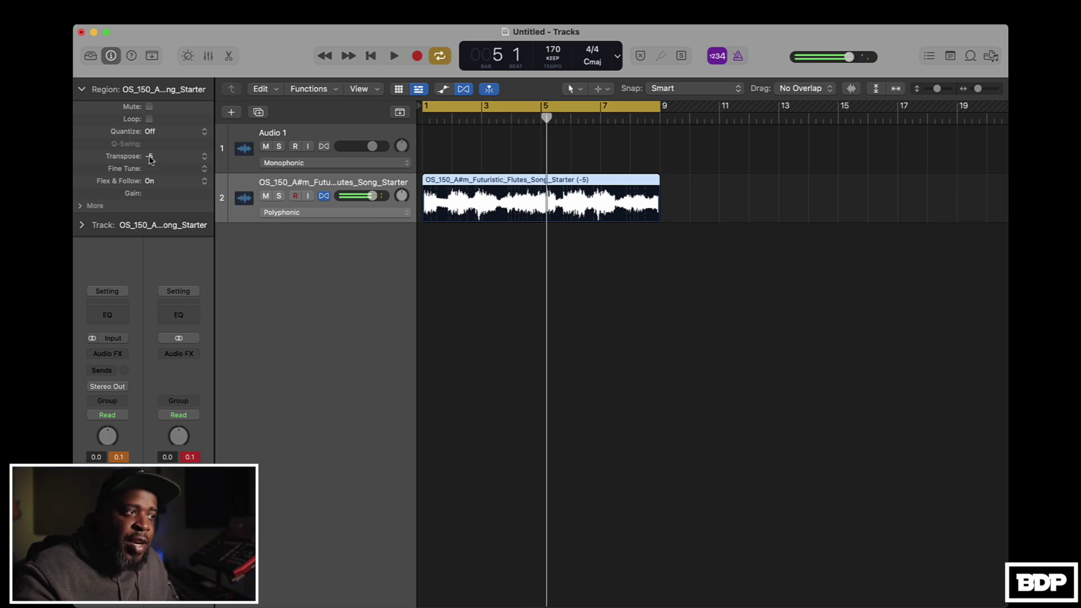
left_click_drag(151, 159, 153, 135)
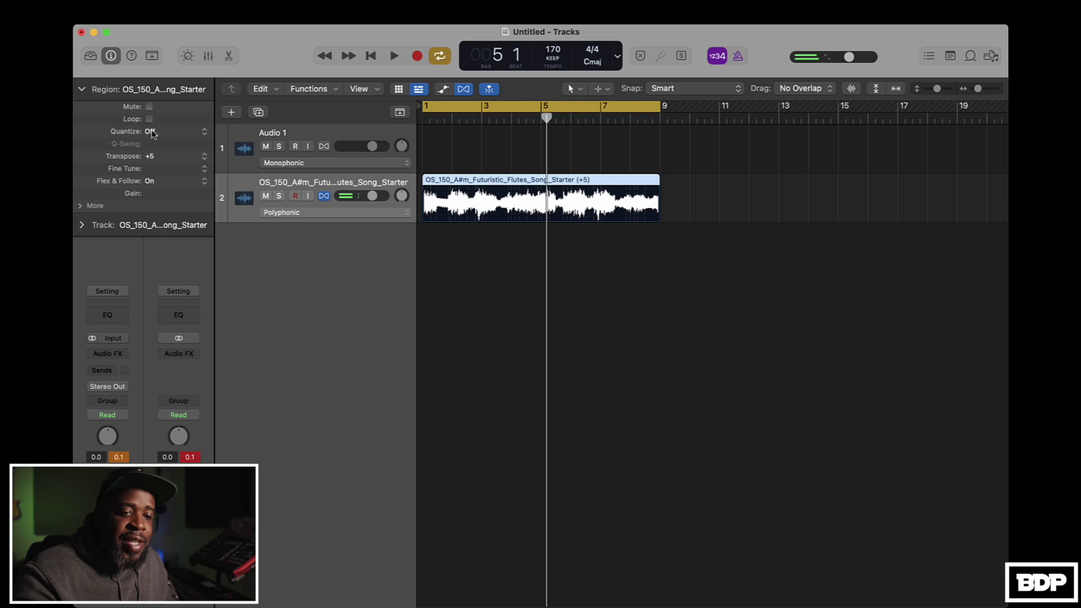
key("Return")
key("space")
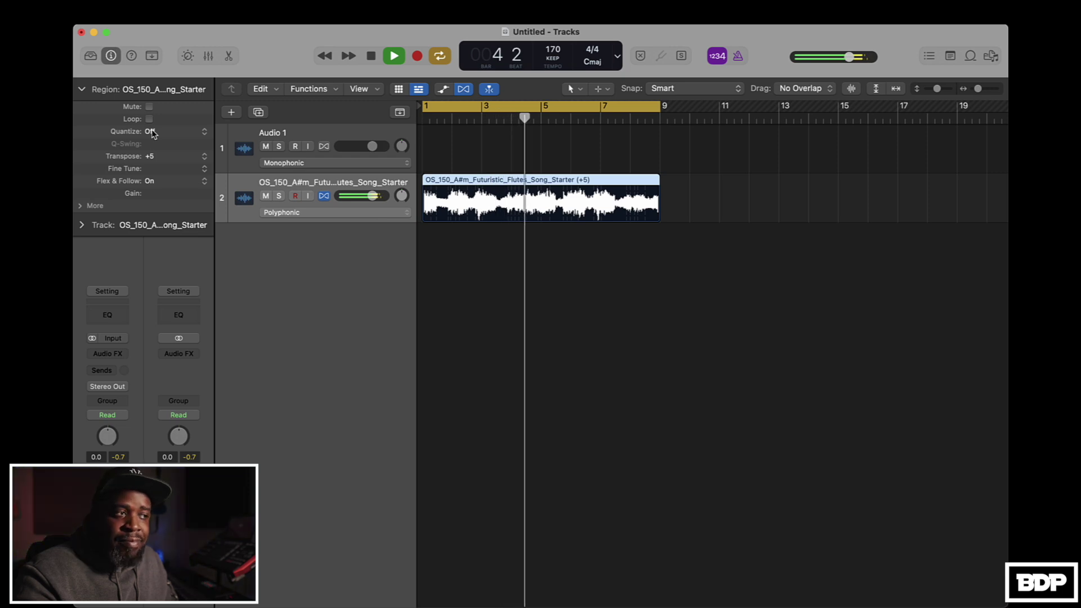
key("space")
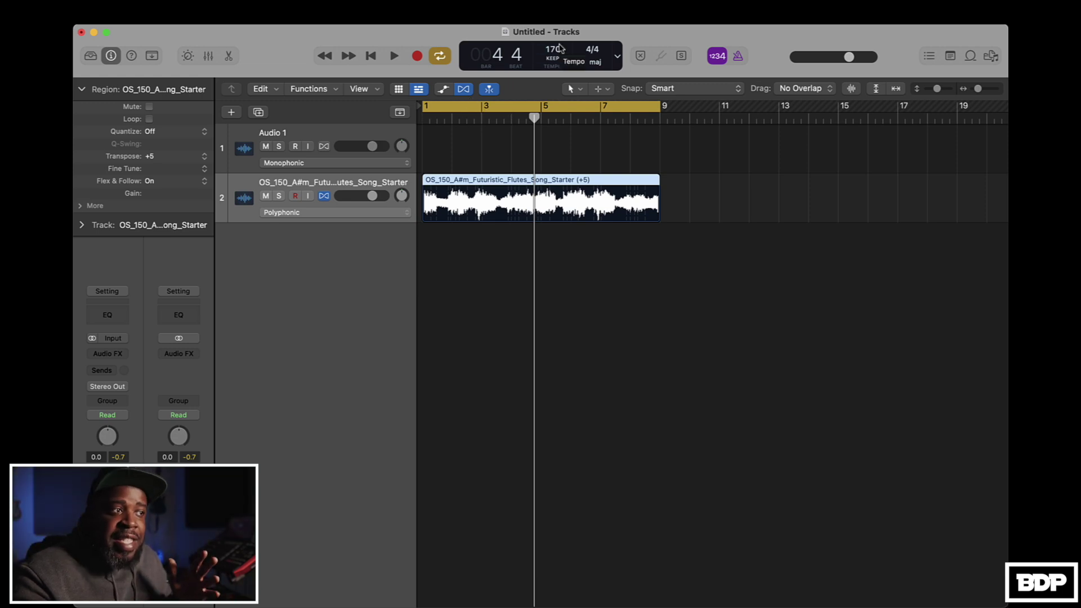
mouse_move(166, 174)
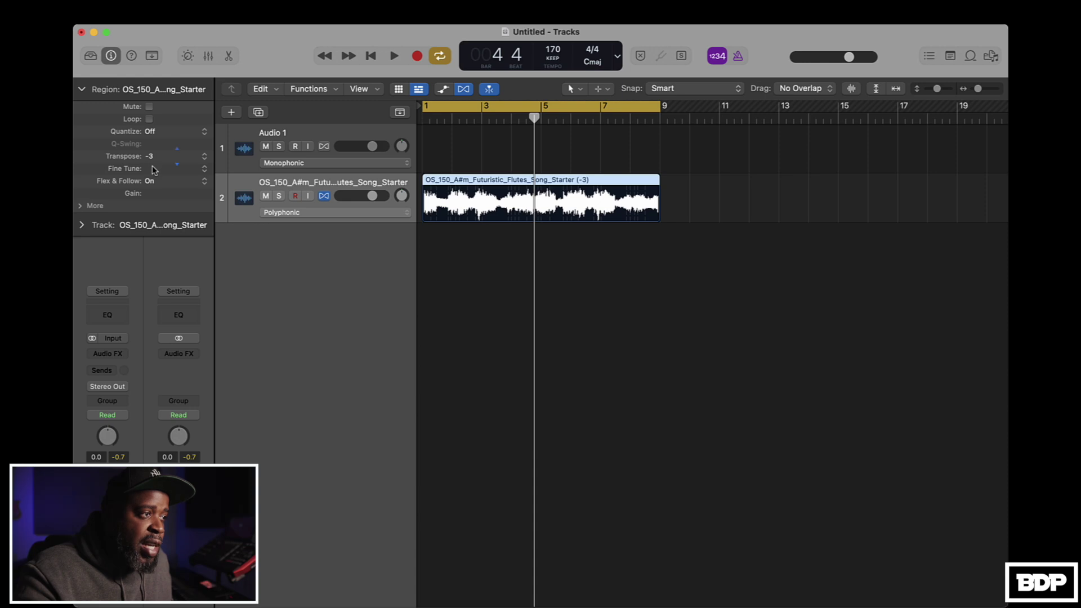
key("Return")
key("space")
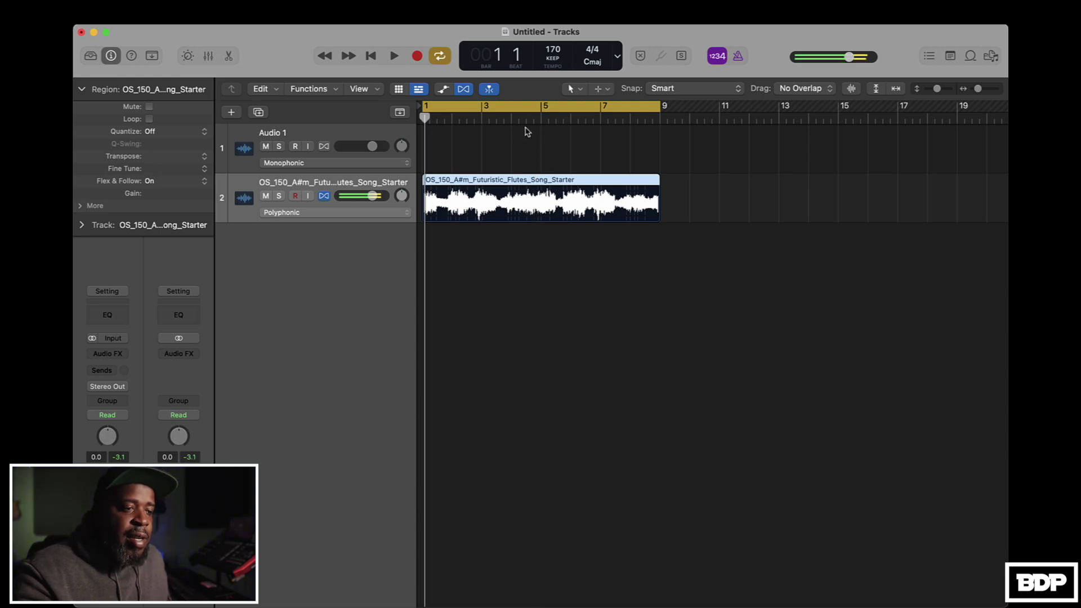
key("space")
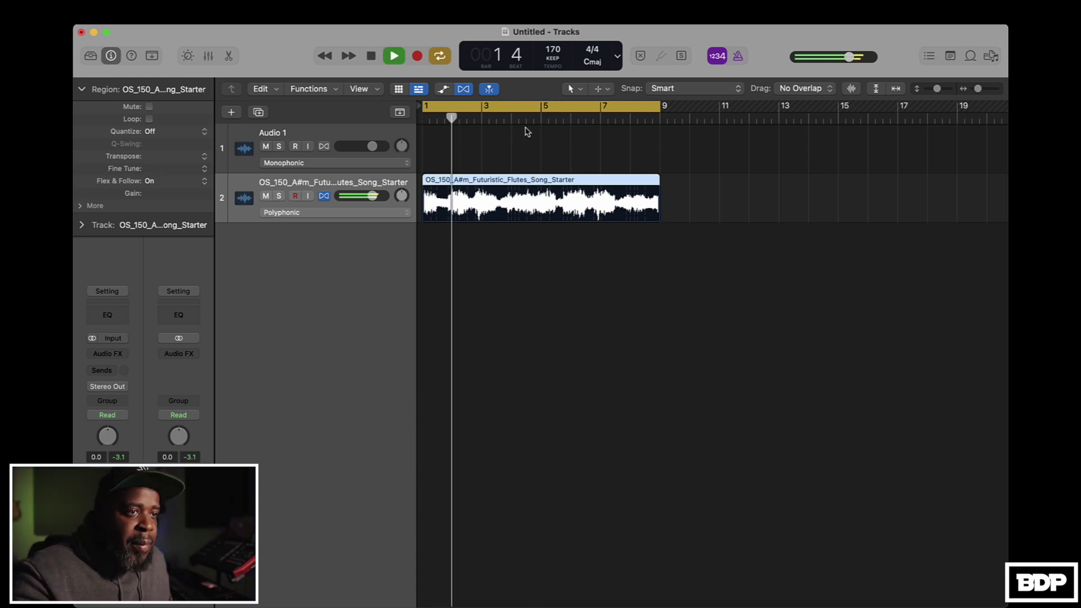
left_click(527, 131)
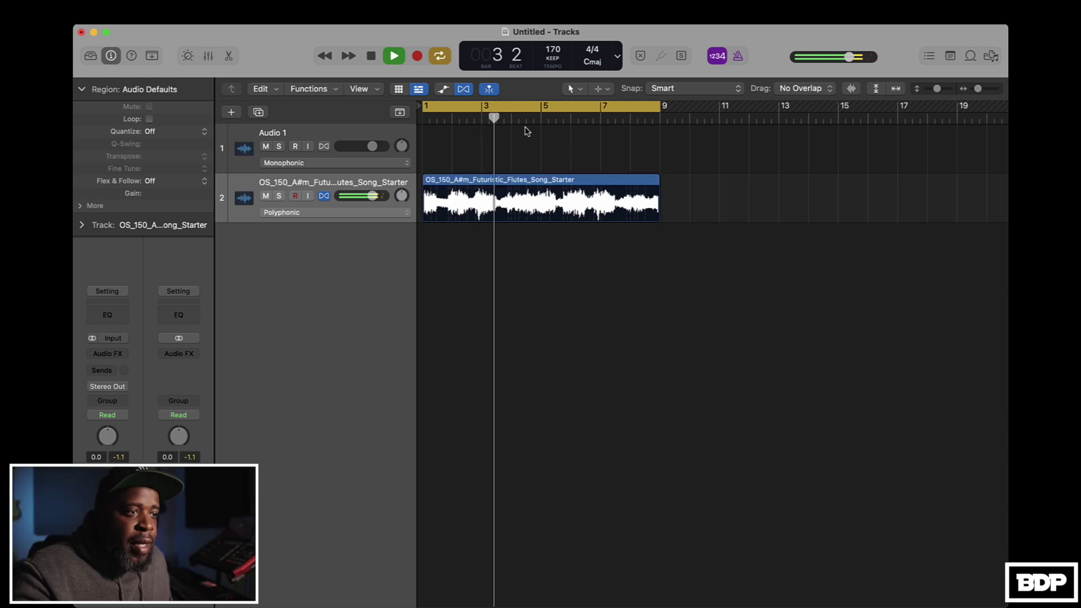
key("space")
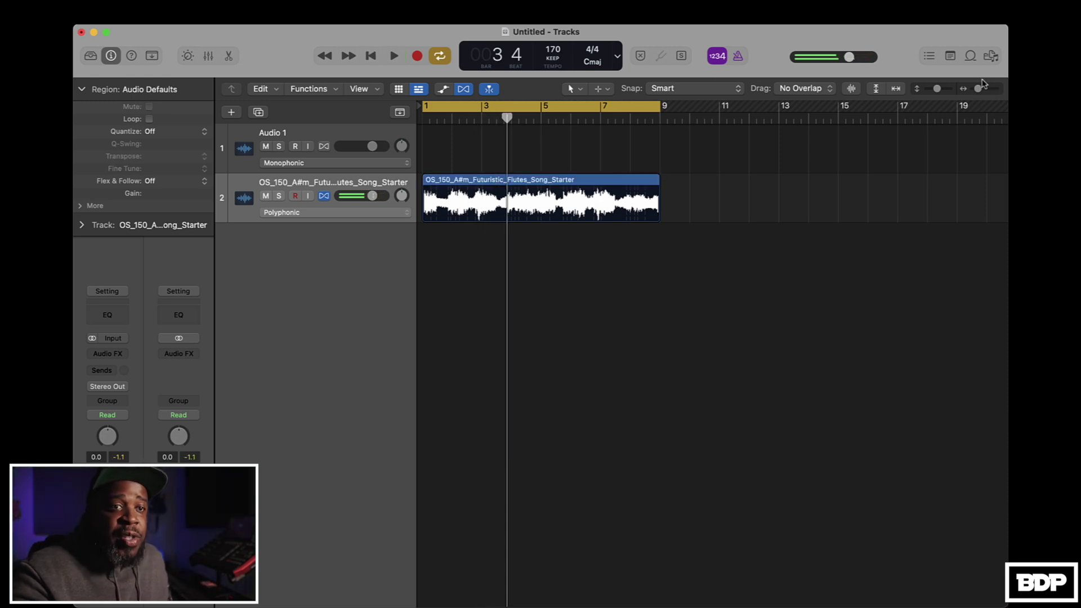
- Open the file browser to reach the BDP (2020) Dum Kit 16bit drum folders
left_click(991, 56)
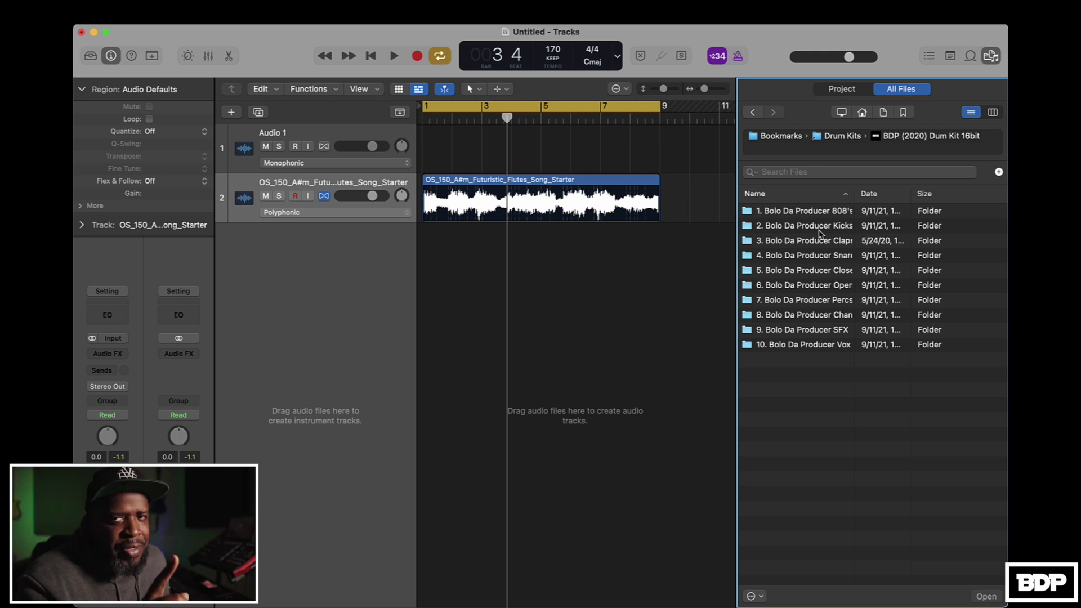
- Preview the kit's claps and add clap 07 (Floka) as a Quick Sampler One Shot track
double_click(805, 242)
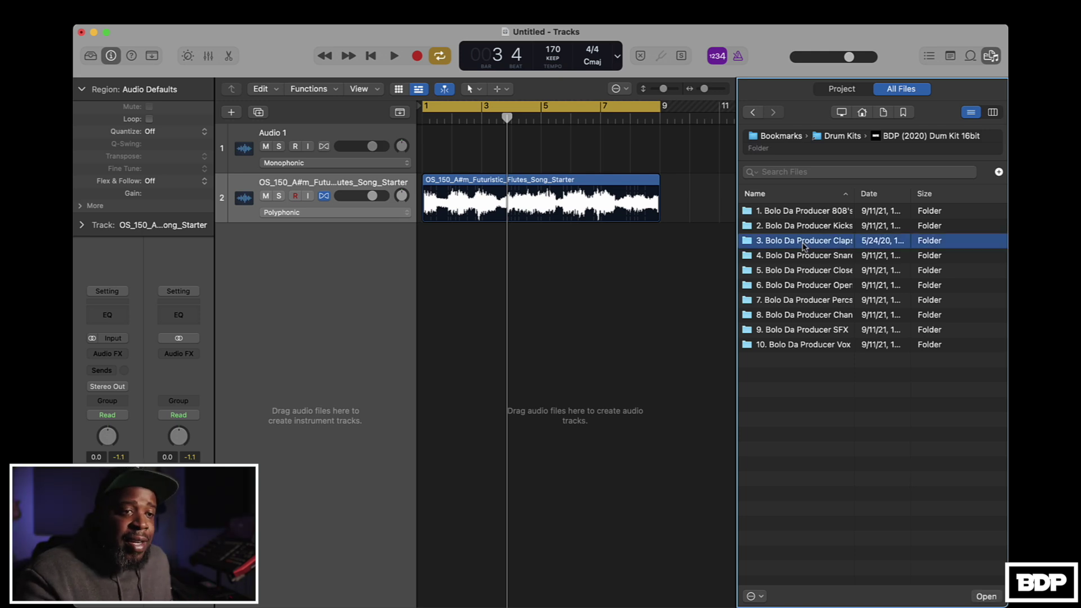
left_click(804, 214)
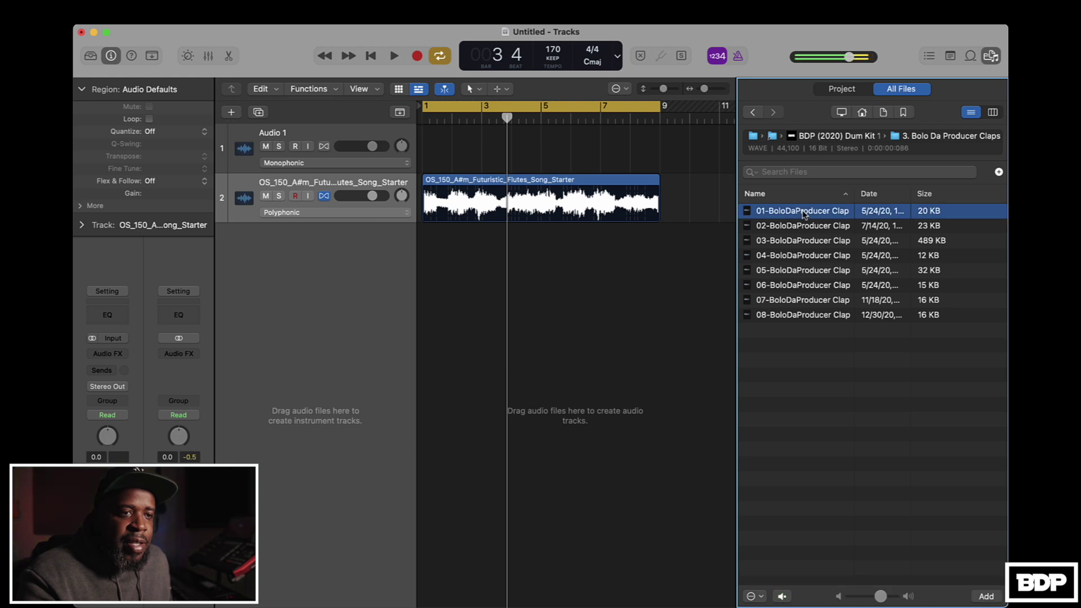
left_click(803, 228)
key("Down")
left_click(801, 226)
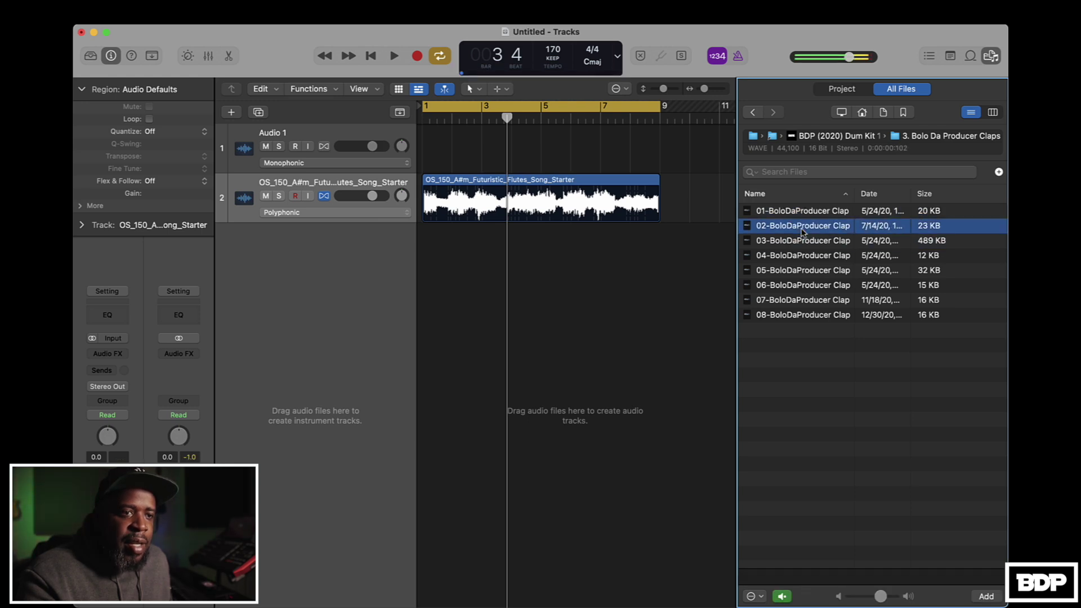
left_click(802, 317)
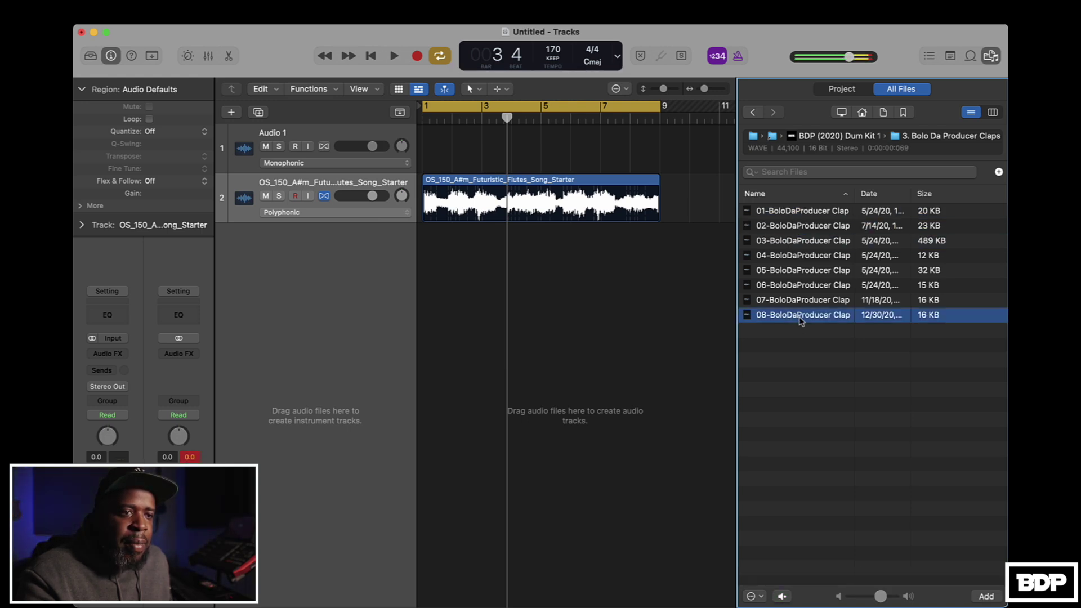
left_click(803, 304)
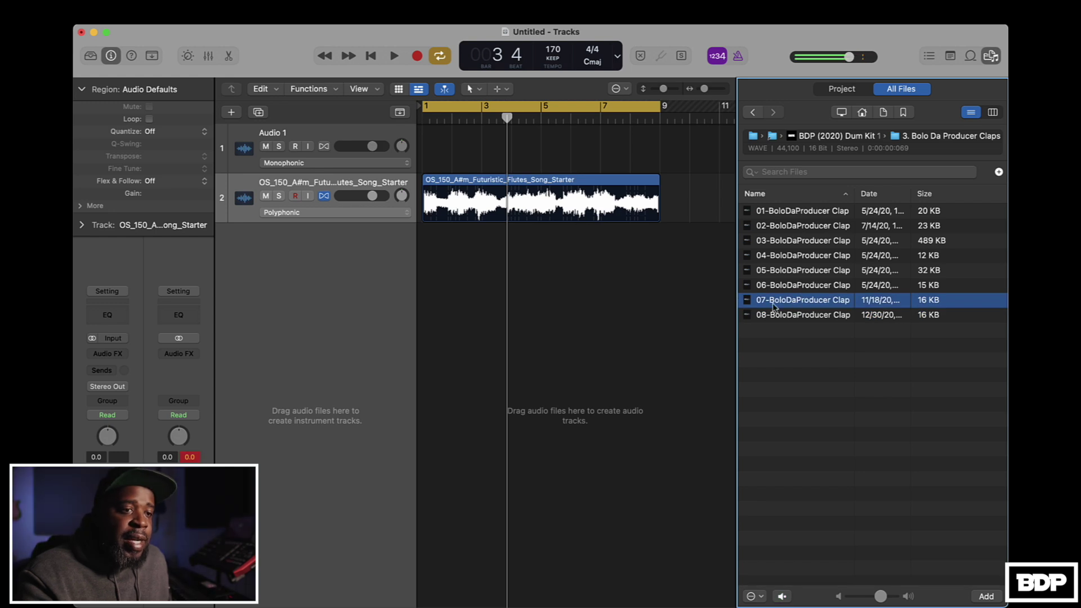
left_click_drag(791, 305, 324, 261)
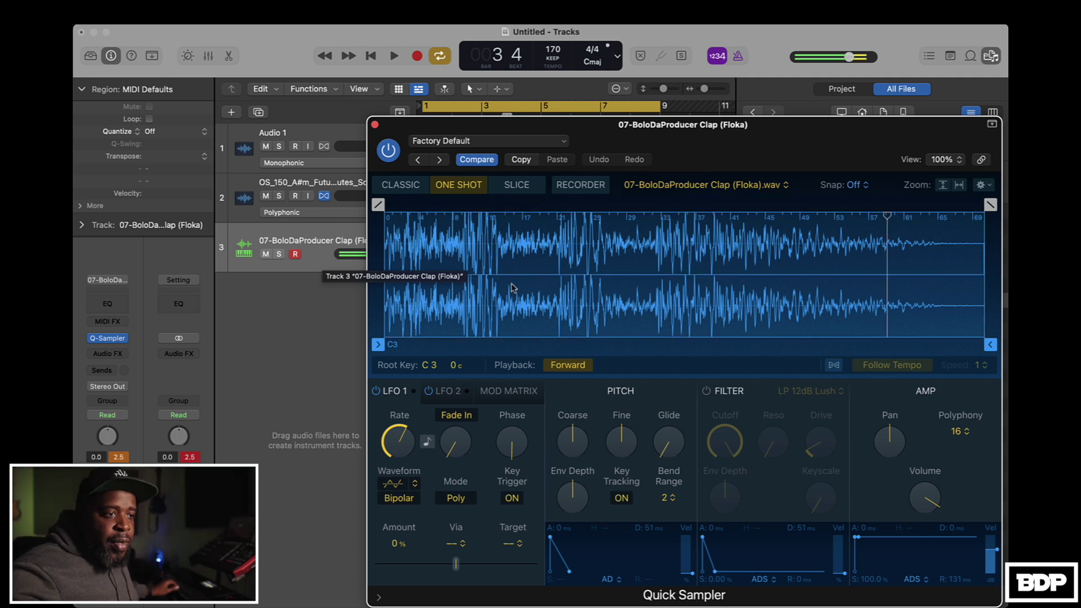
- Close Quick Sampler and record a clap MIDI region from bar 1 to bar 9 with count-in
left_click(374, 124)
key("Return")
key("r")
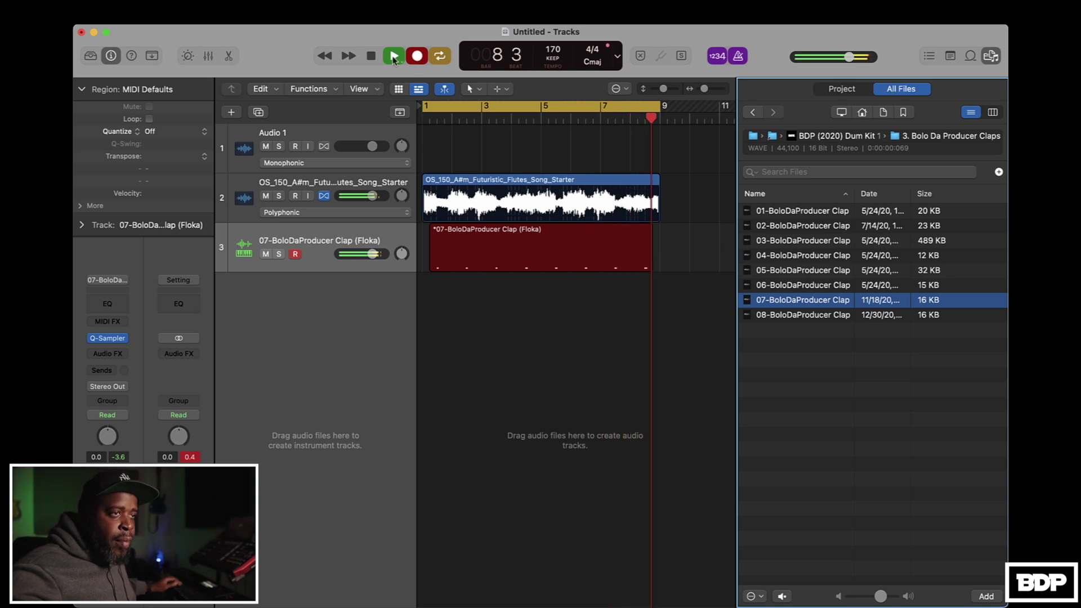
left_click(370, 55)
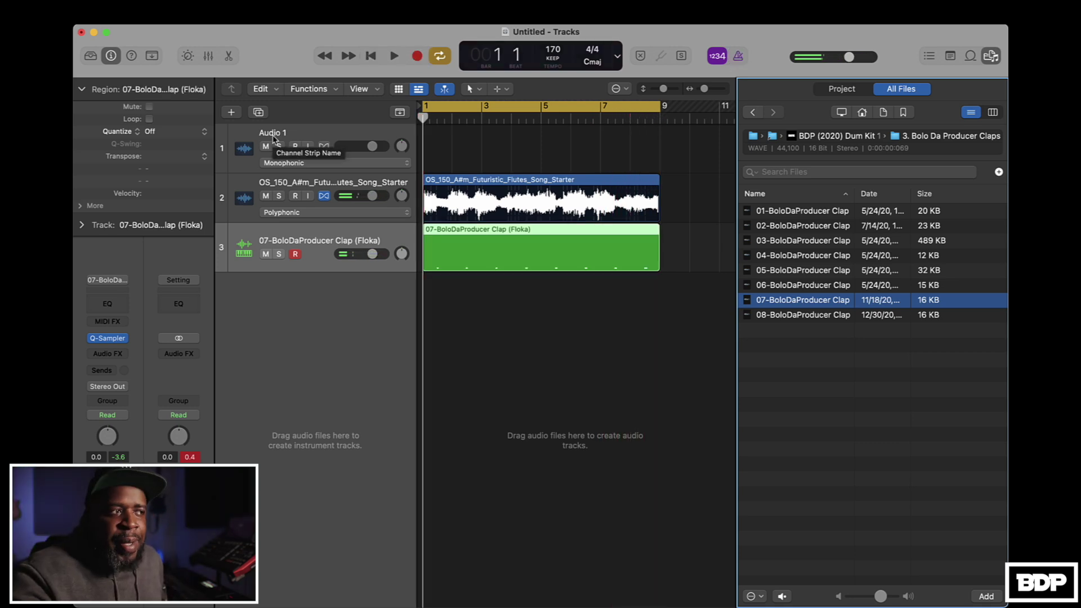
- Quantize the clap region to 1/8 Note and play it back with the flute loop
left_click(203, 133)
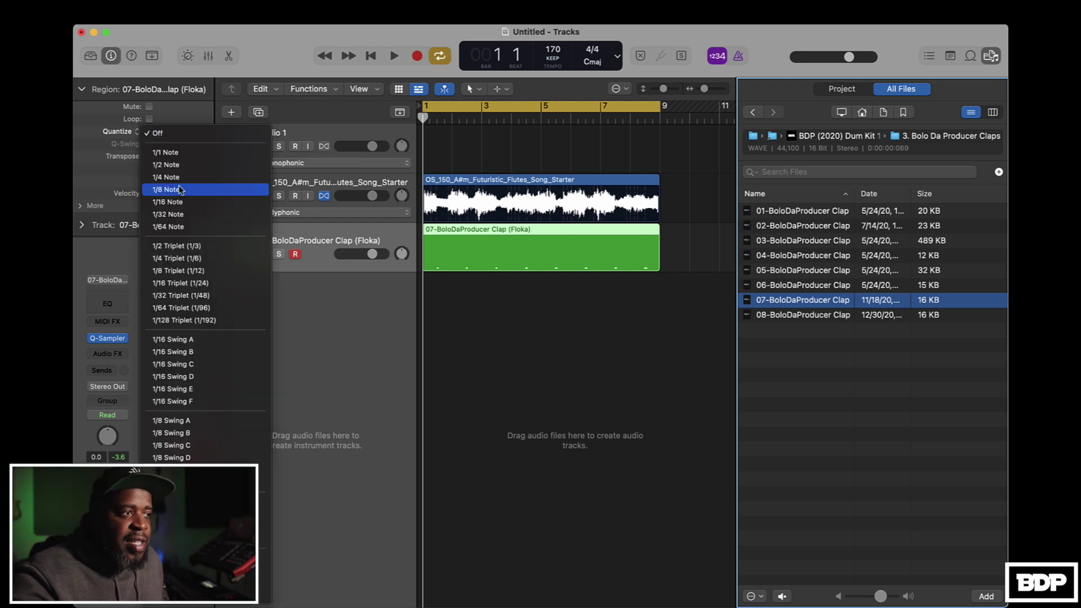
left_click(183, 190)
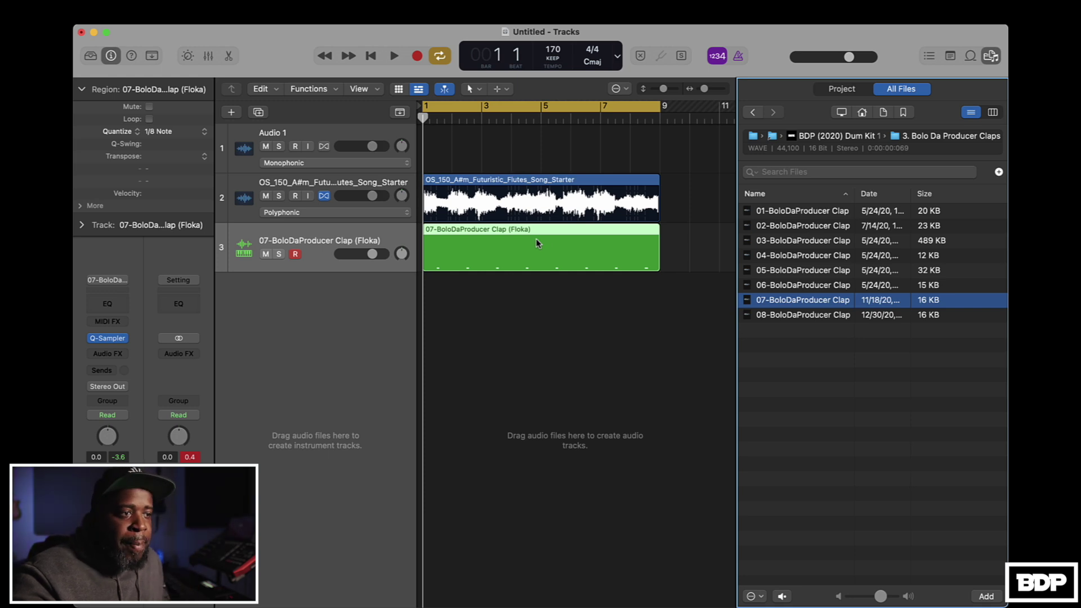
key("space")
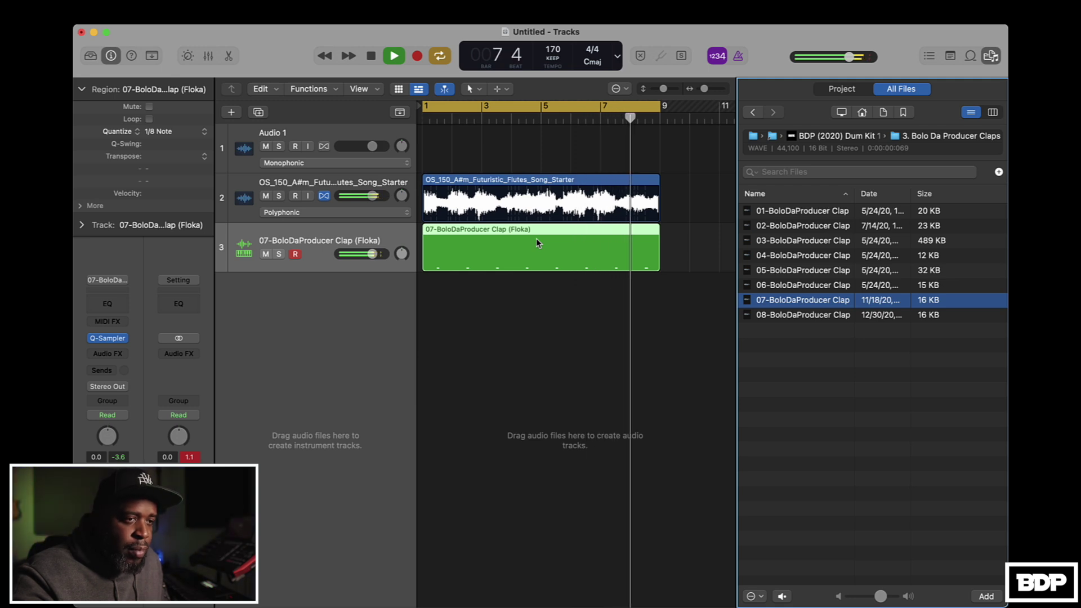
key("space")
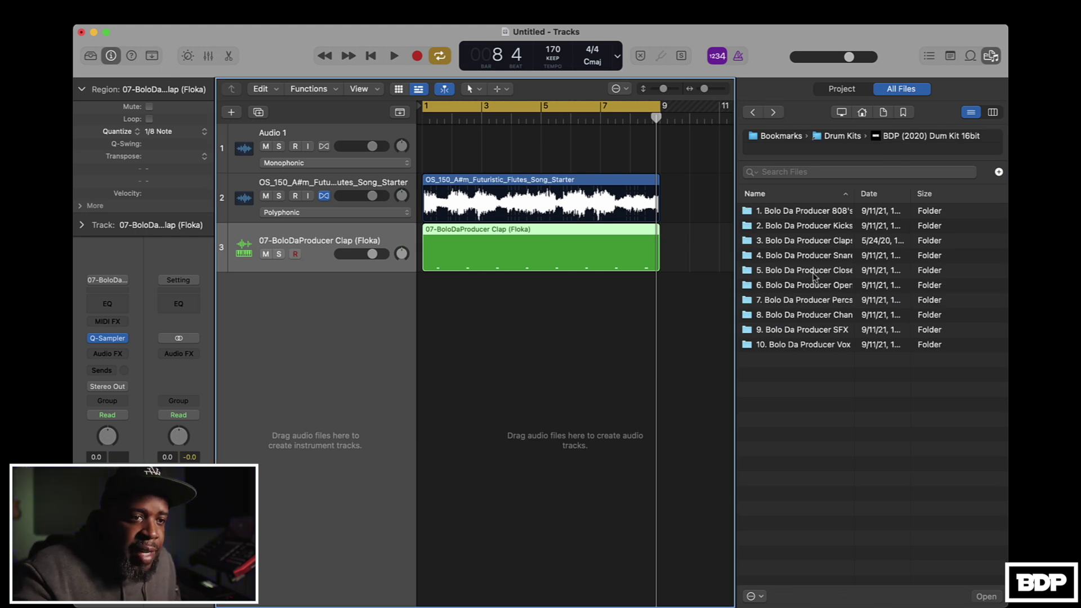
- Create a new sampler track from the first closed hi-hat sample in the hats folder
double_click(814, 271)
key("Down")
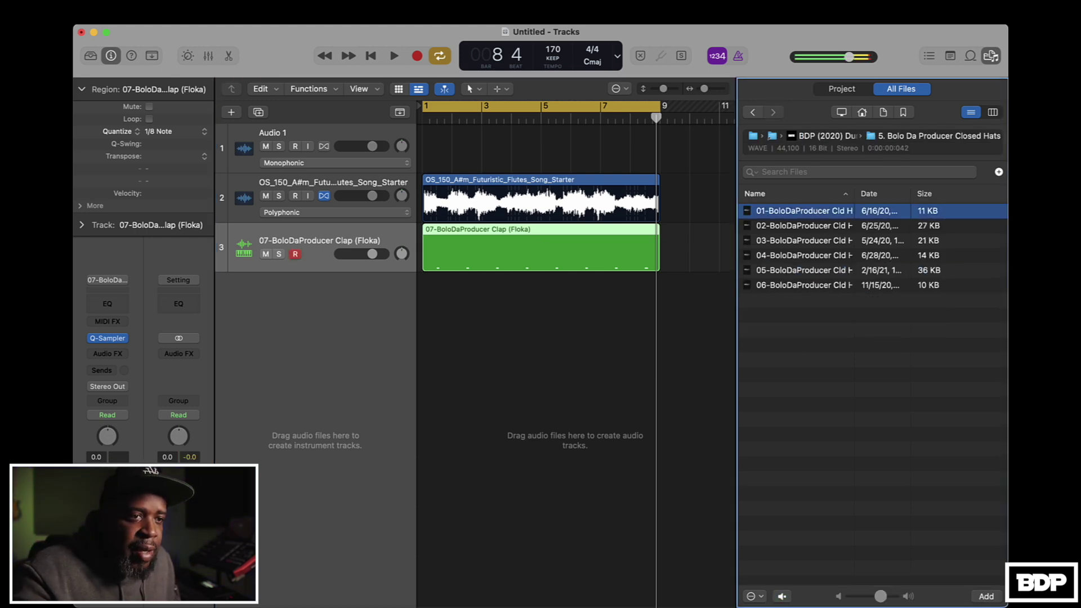
left_click_drag(787, 212, 270, 289)
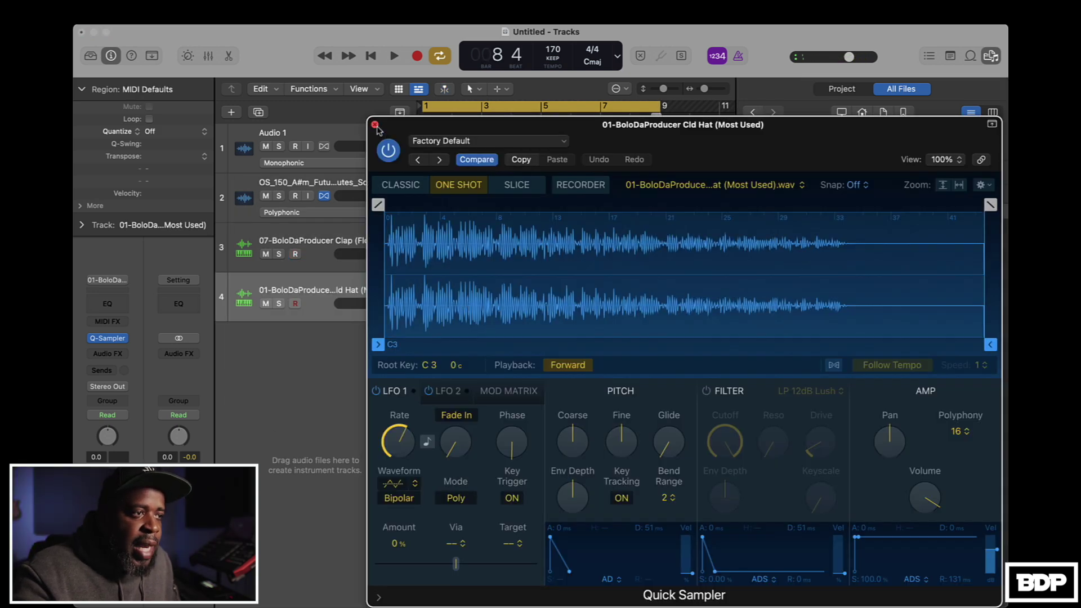
- Close the hat sampler and add an empty MIDI region spanning bars 1 to 9 on track 4
left_click(375, 124)
left_click(437, 294)
right_click(437, 294)
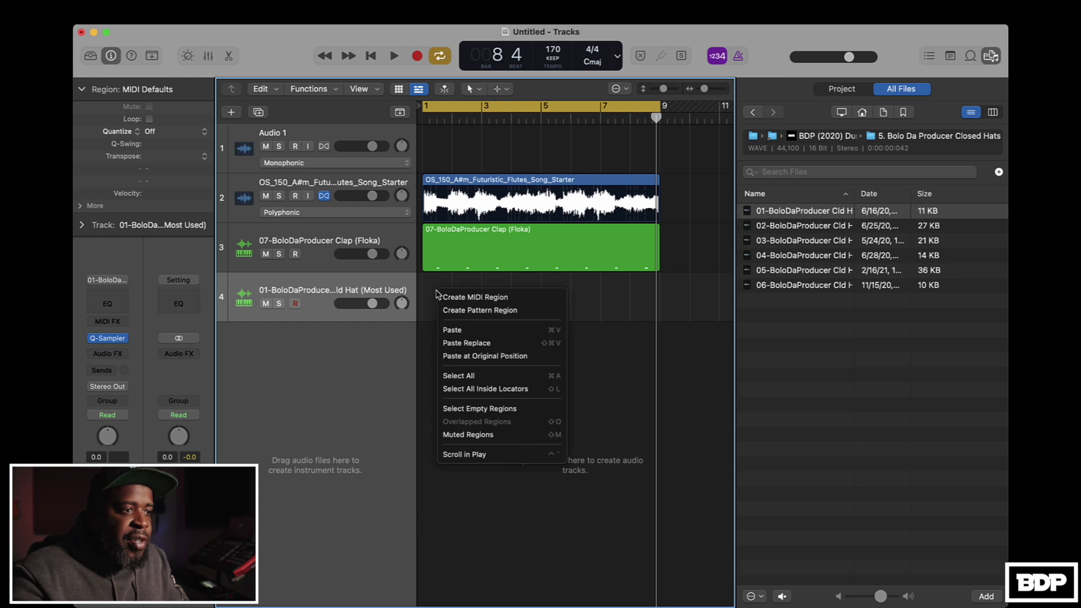
left_click(457, 297)
left_click_drag(450, 300, 656, 322)
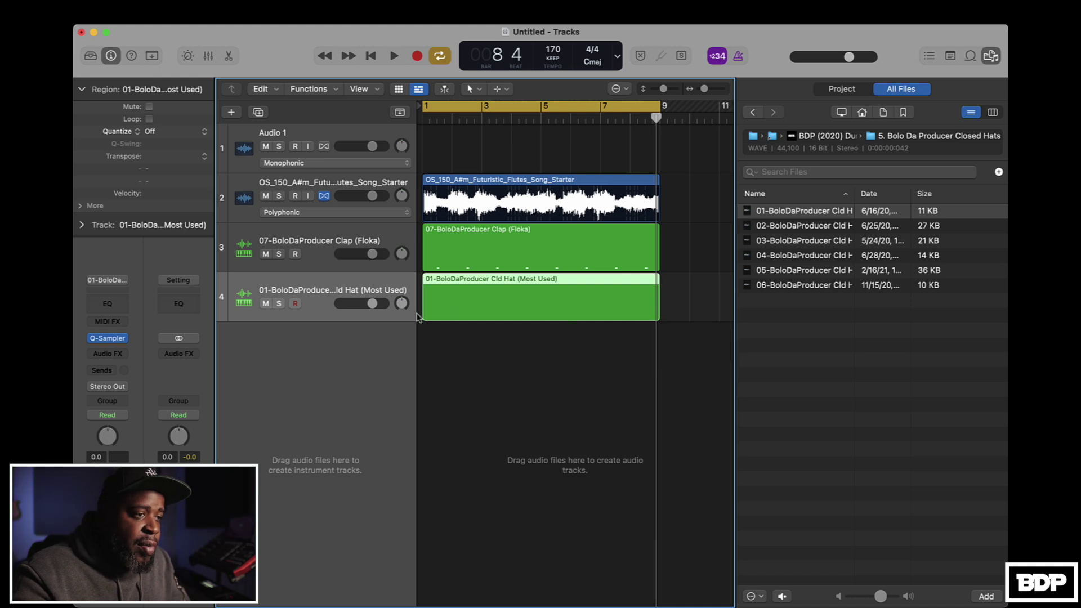
double_click(478, 304)
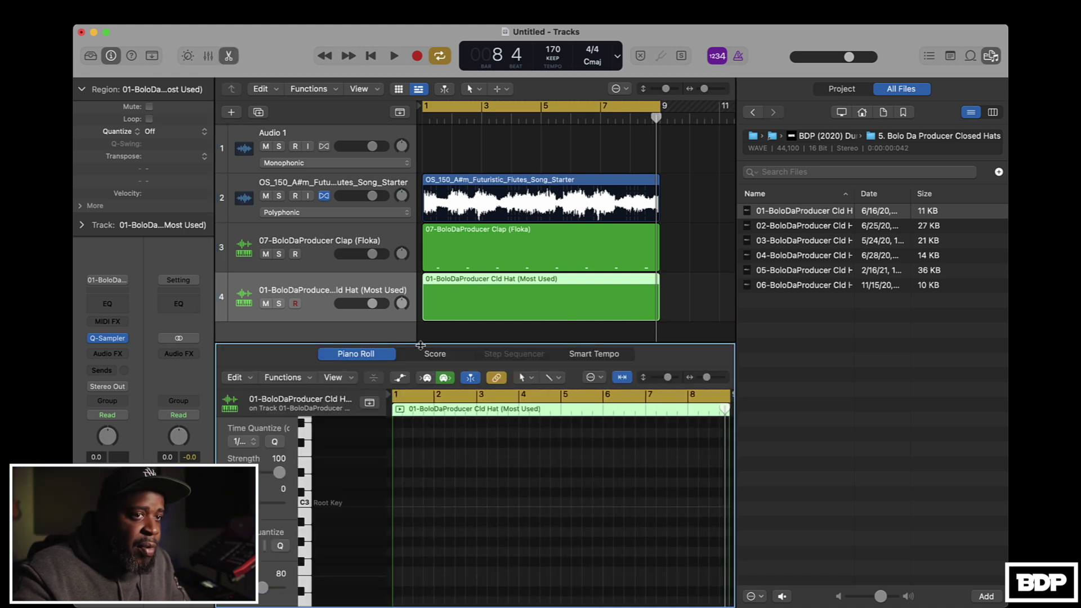
- Hide the Browser, enlarge the Piano Roll, choose the Brush Tool and set Time Quantize to 1/8 Note
left_click(993, 56)
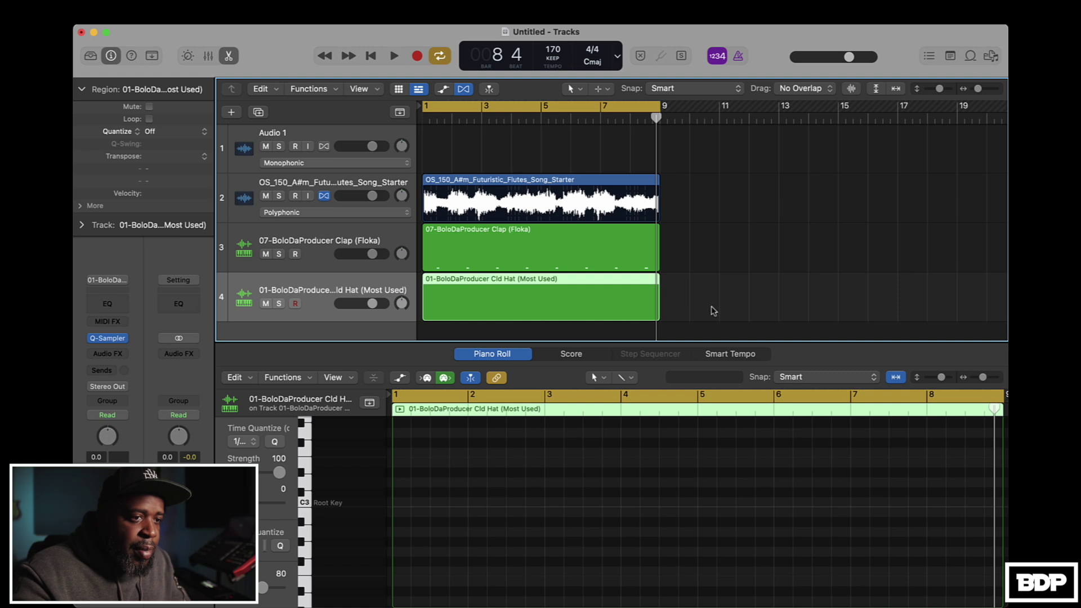
left_click_drag(709, 343, 700, 123)
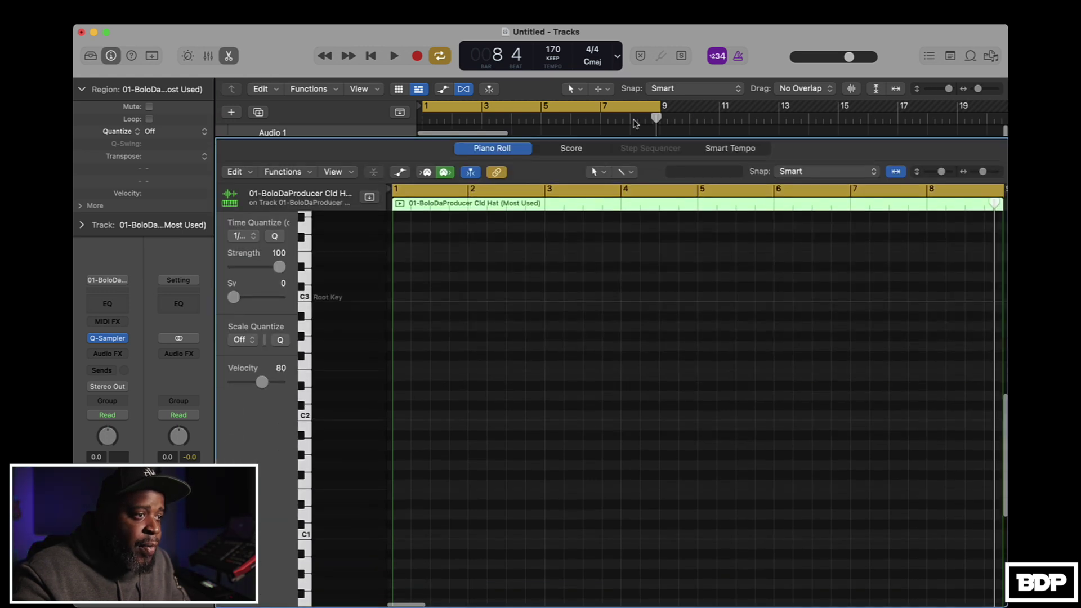
left_click(625, 172)
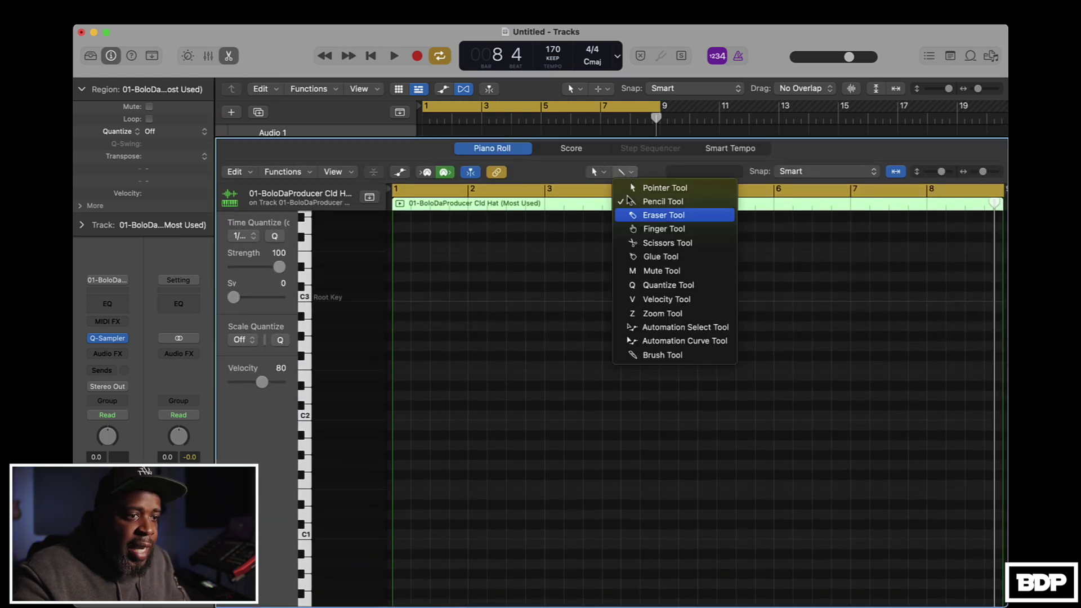
left_click(660, 355)
left_click(252, 237)
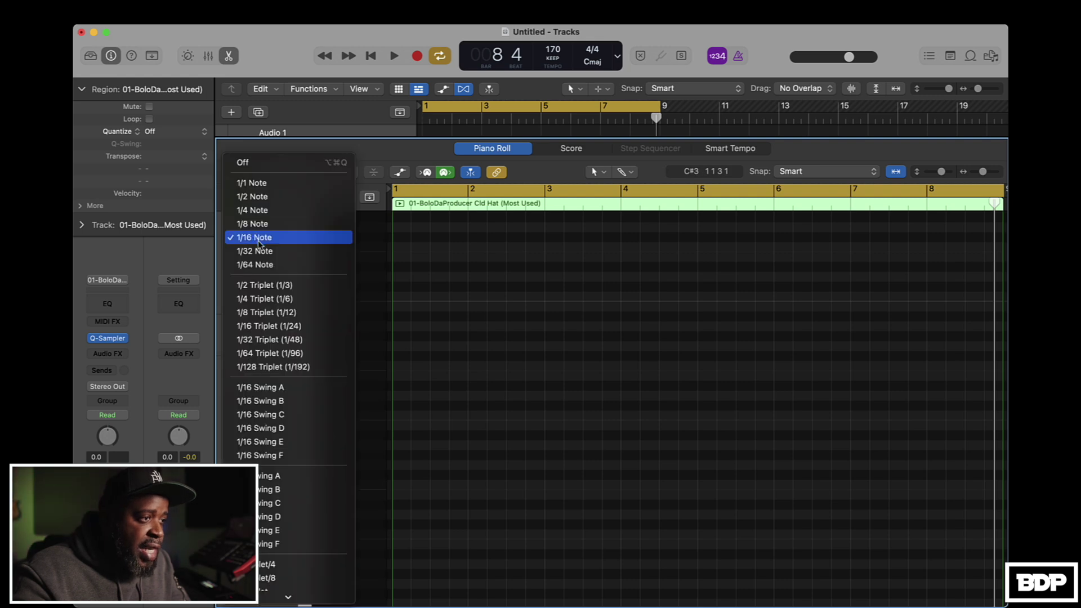
left_click(253, 223)
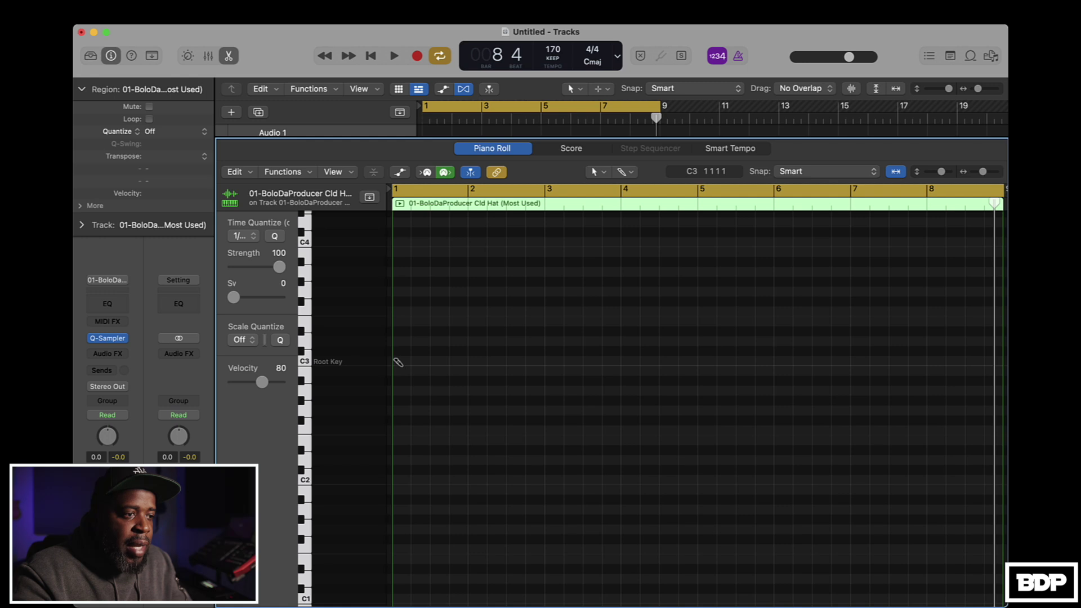
- Paint a steady row of C3 hi-hat notes from bar 1 to bar 9 and play it back
left_click(398, 362)
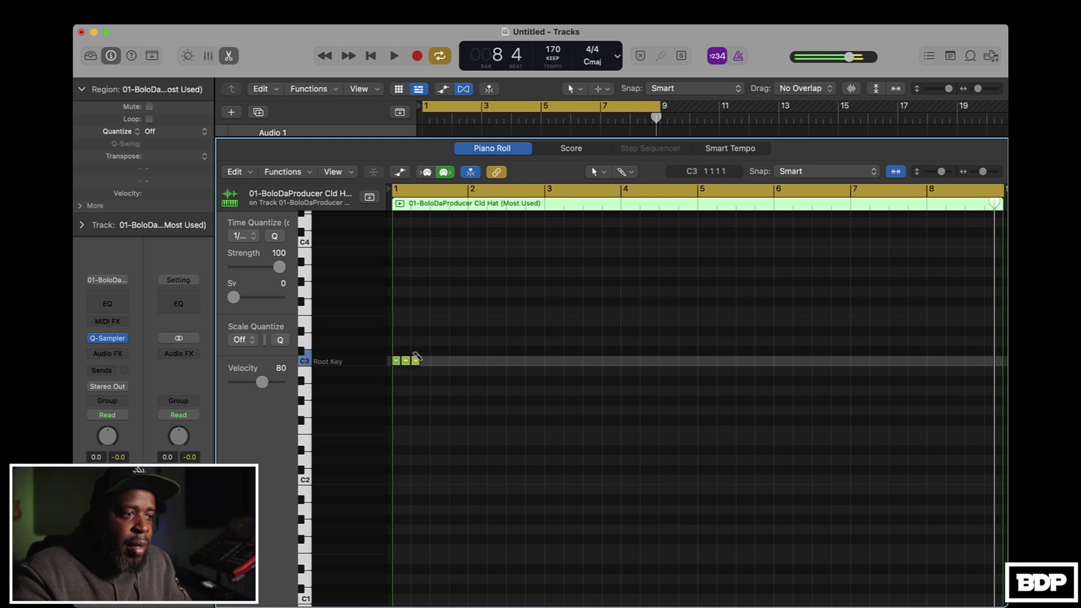
mouse_move(417, 358)
left_mouse_down()
mouse_move(683, 360)
mouse_move(696, 329)
mouse_move(699, 343)
mouse_move(695, 305)
mouse_move(696, 355)
mouse_move(981, 343)
mouse_move(954, 343)
left_mouse_up()
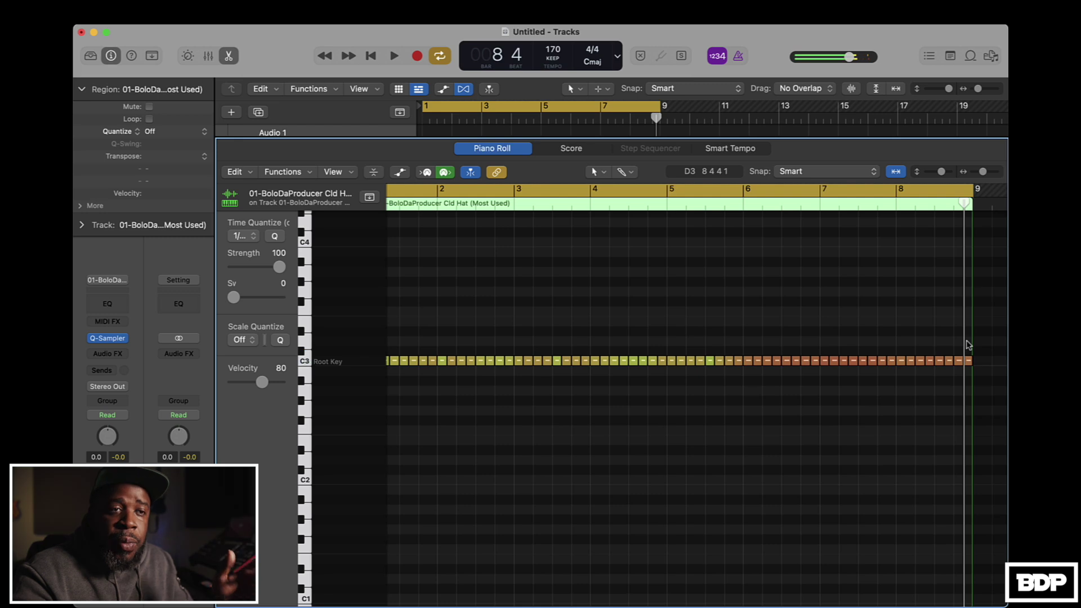
key("Return")
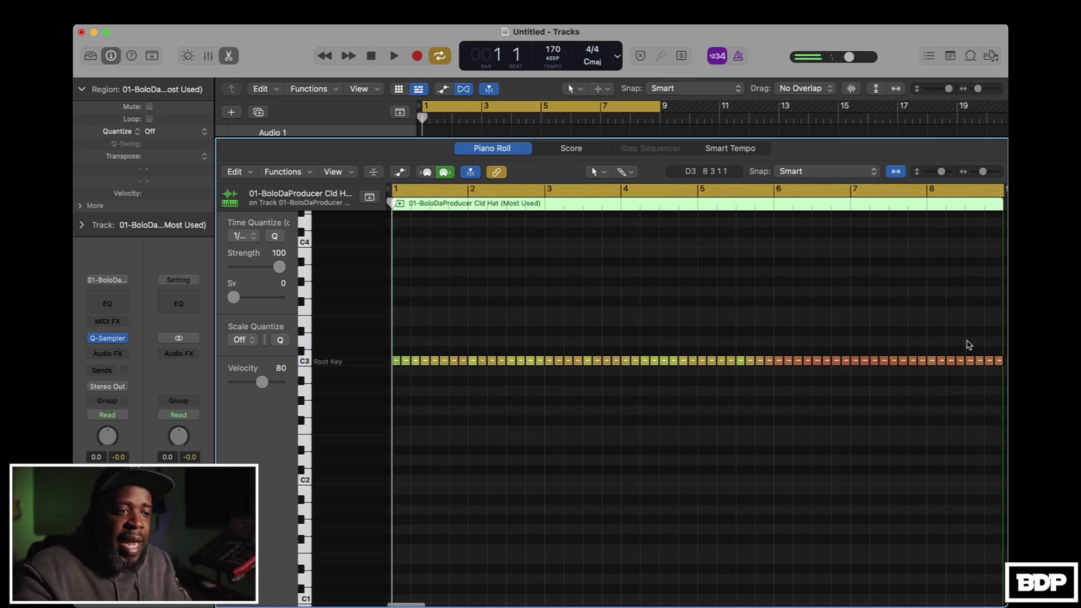
key("space")
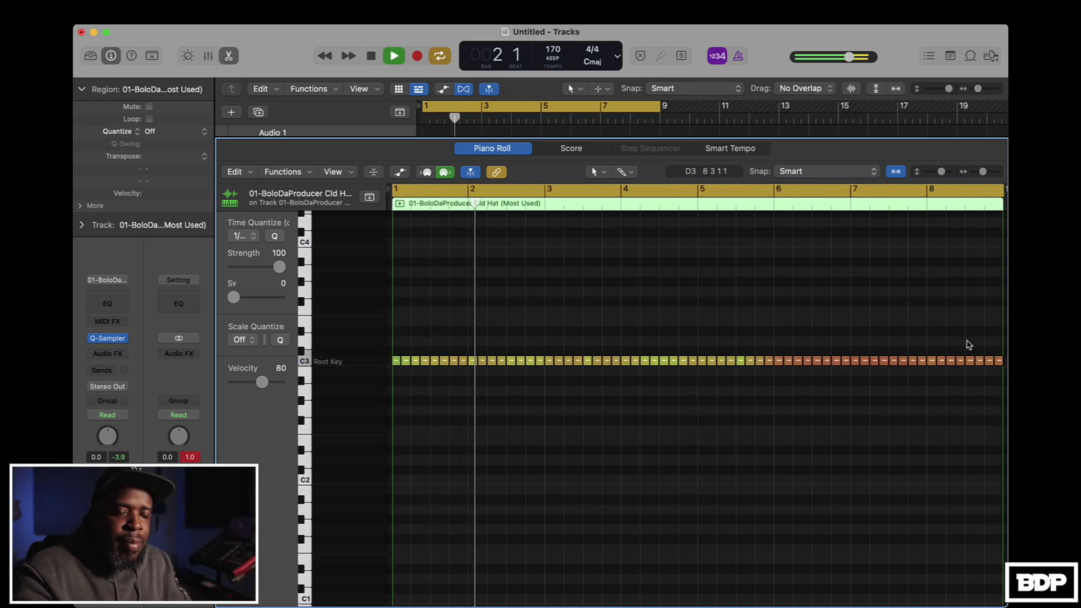
key("space")
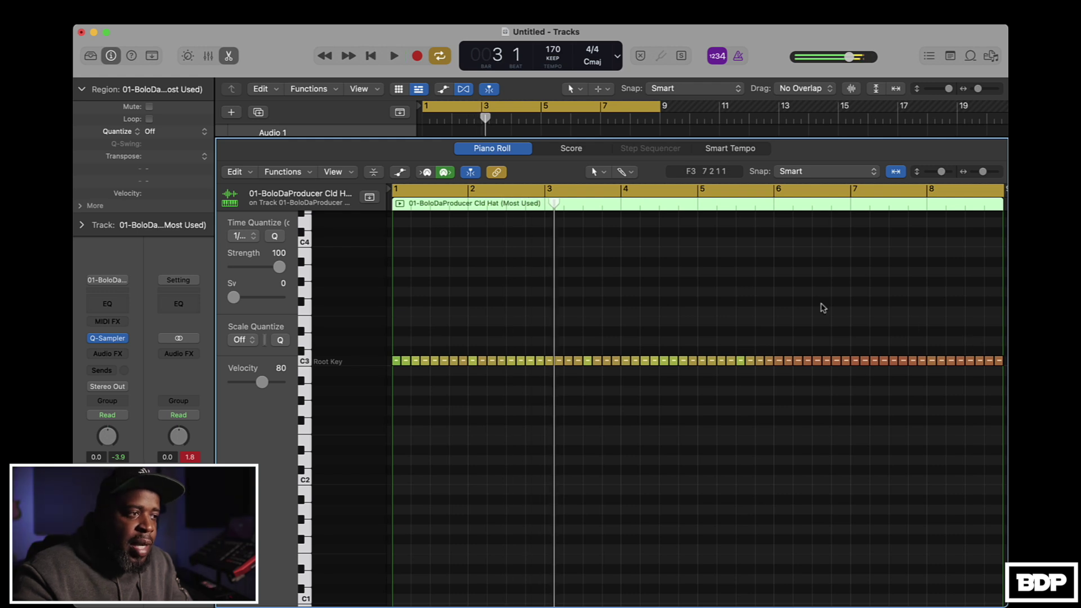
- Set Time Quantize to 1/16 Triplet and play the pattern from the start
left_click(245, 237)
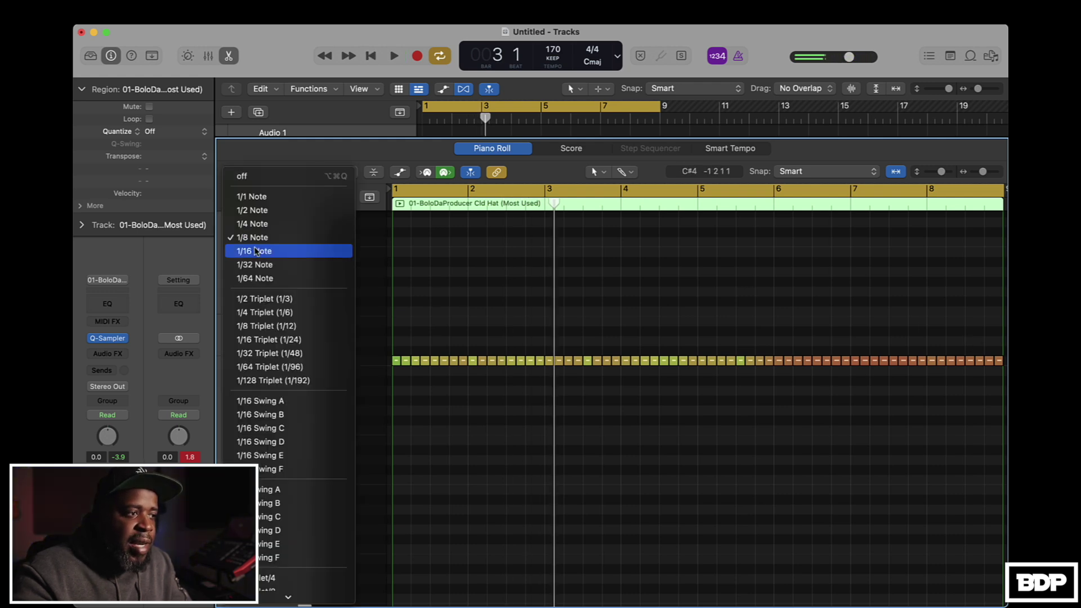
left_click(257, 340)
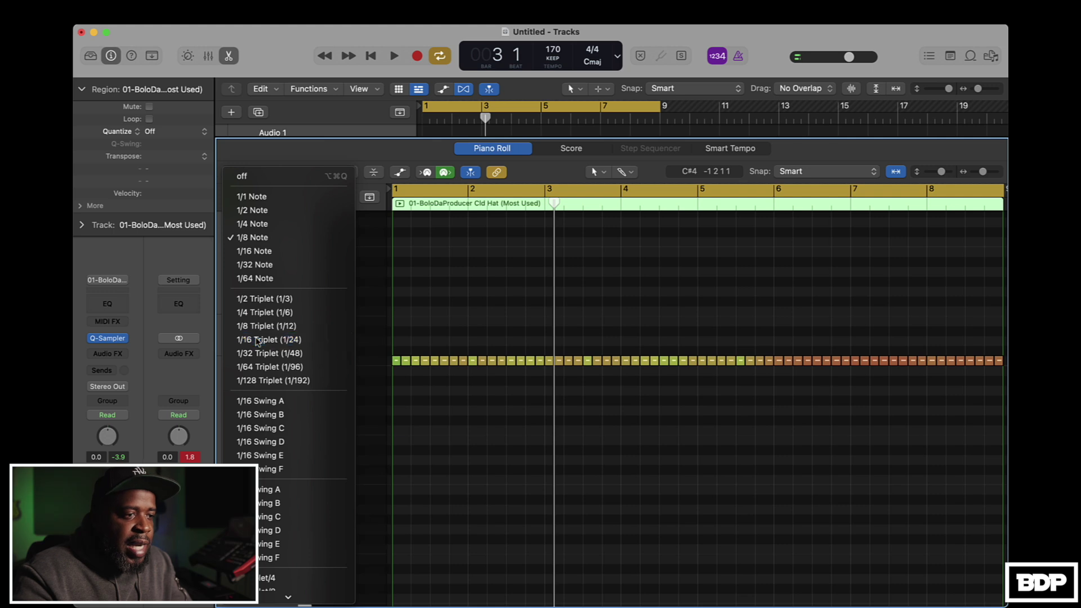
key("Return")
key("space")
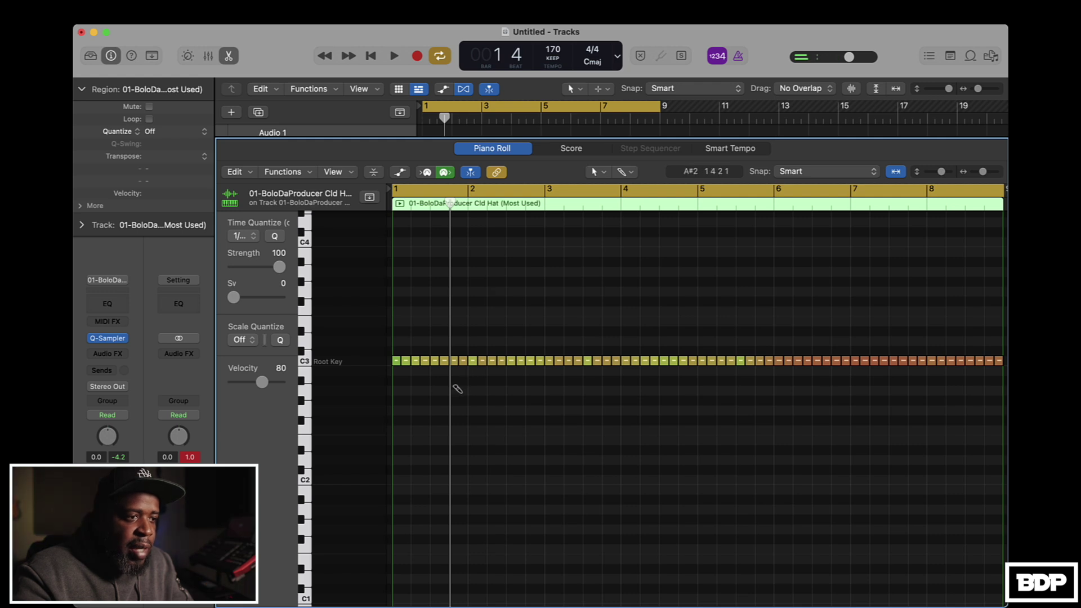
- Add short triplet rolls on A2 and below just before bar 2 and bar 5, checking playback
left_click(456, 392)
left_click(458, 400)
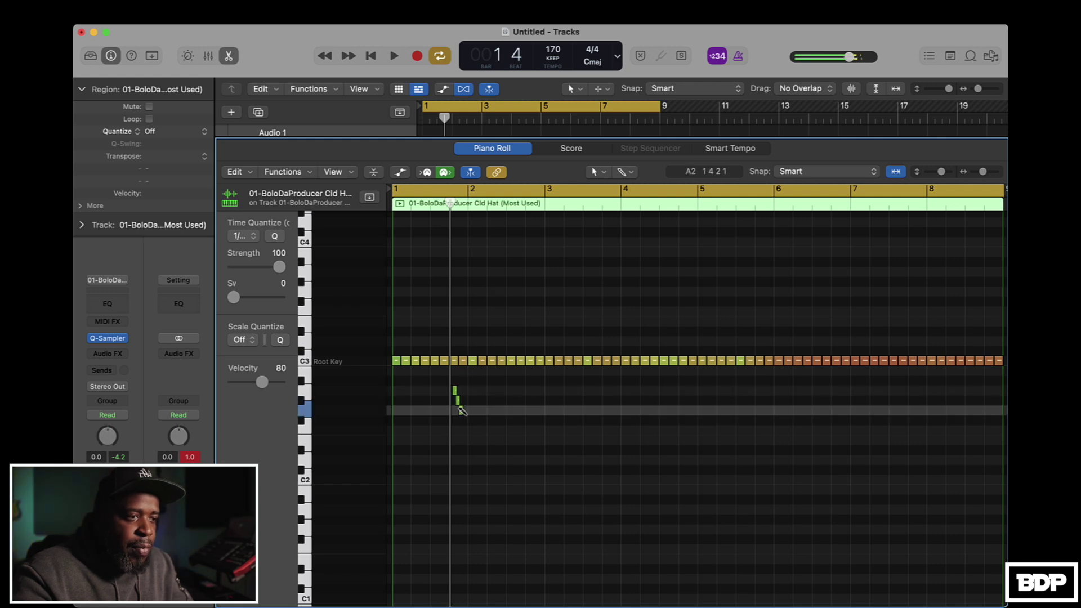
key("space")
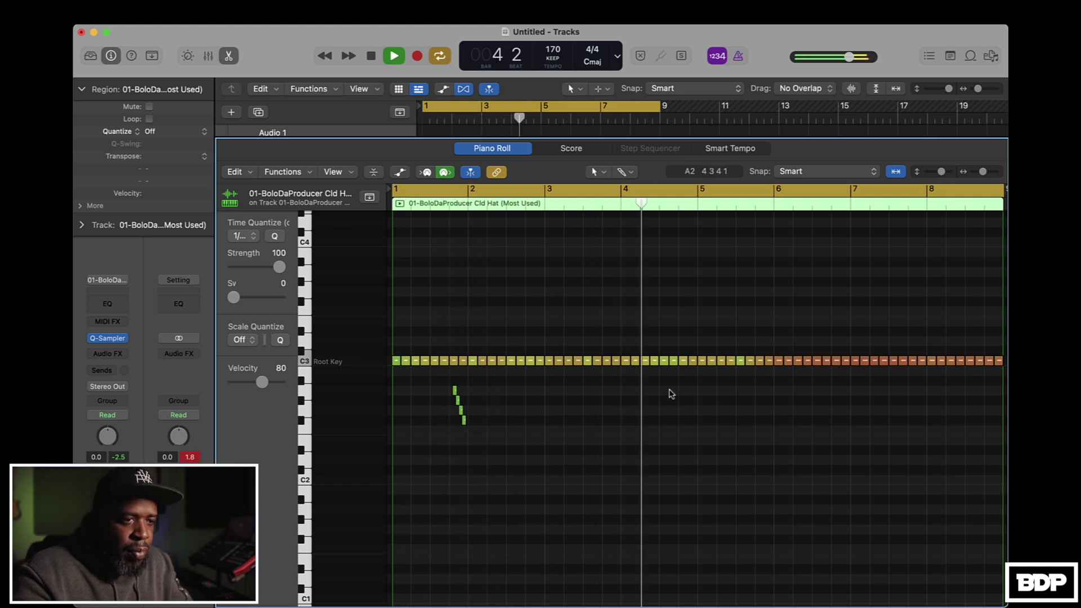
key("space")
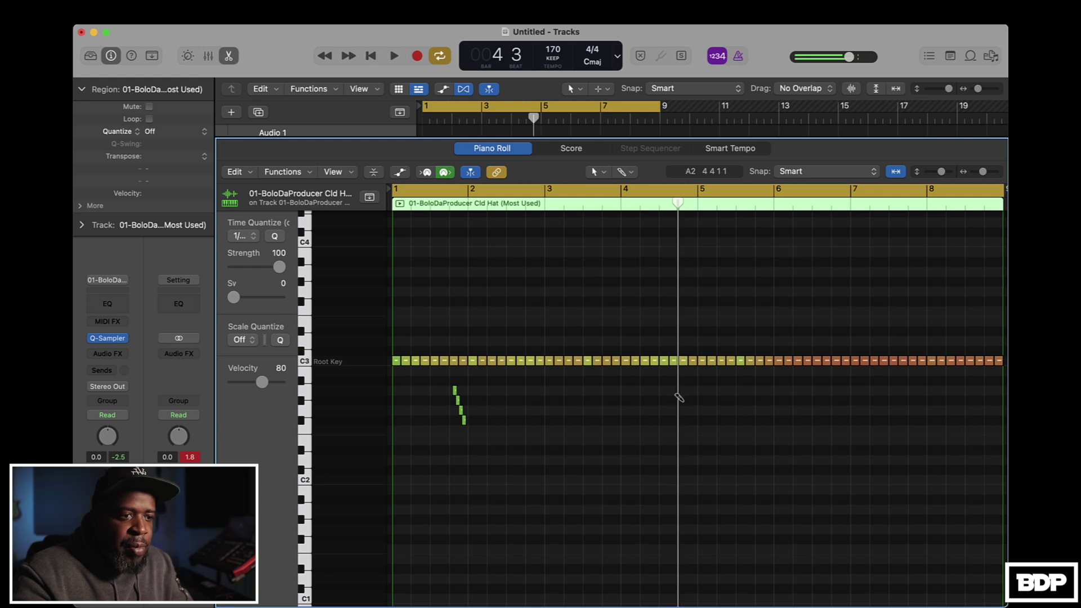
left_click(681, 391)
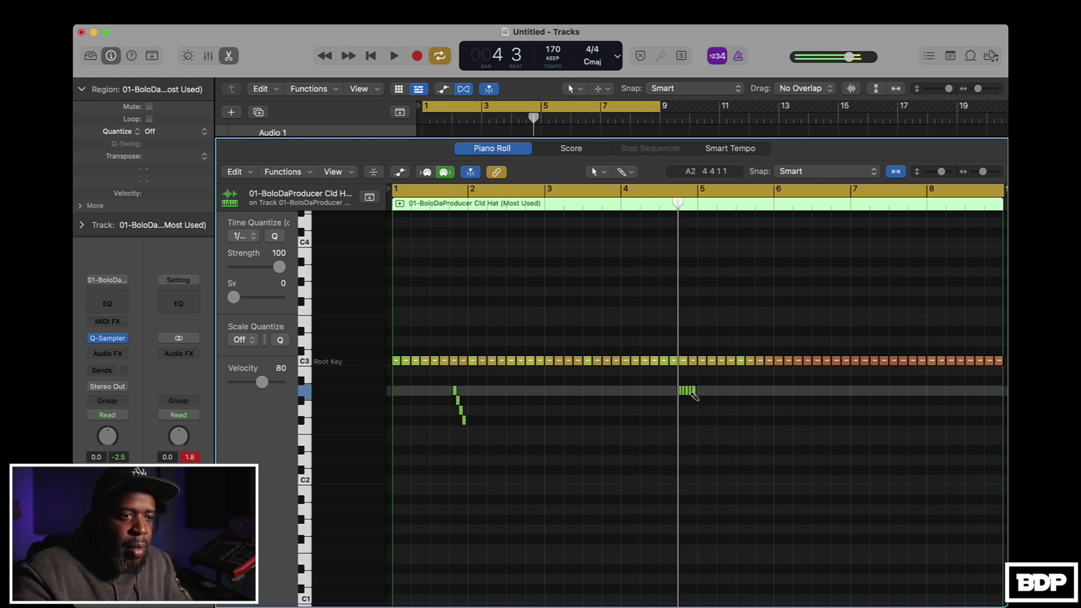
key("space")
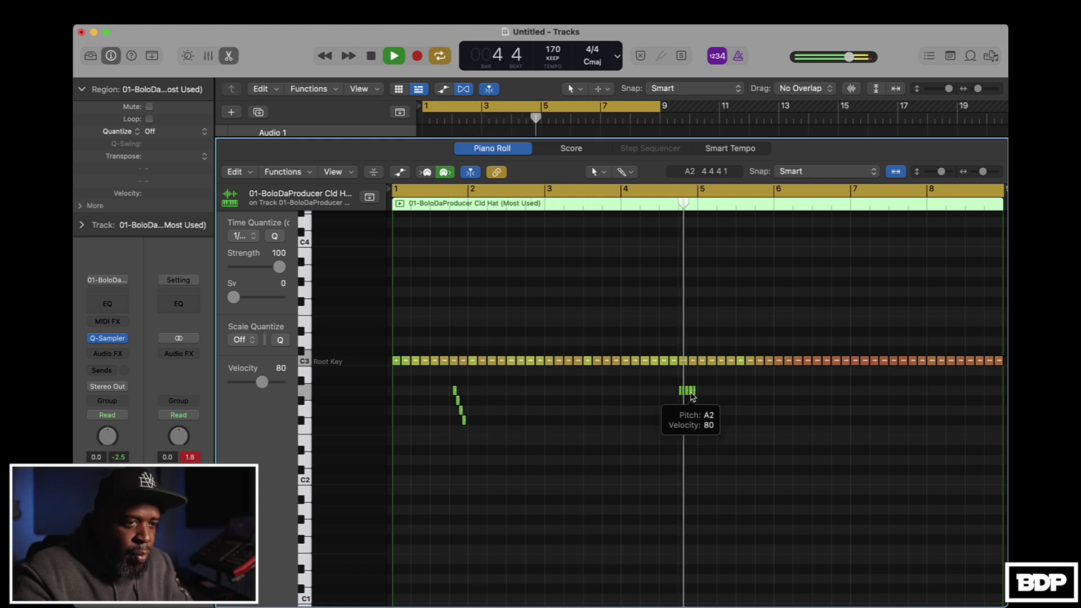
key("space")
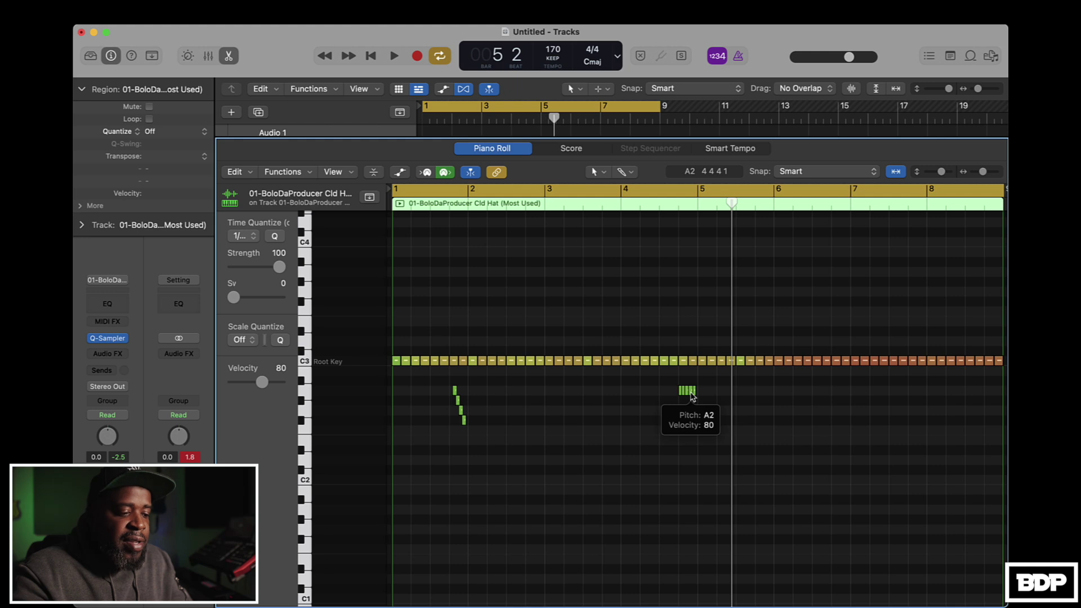
- Shorten the hat region to end at bar 5 and repeat it to fill bars 5 to 9
key("x")
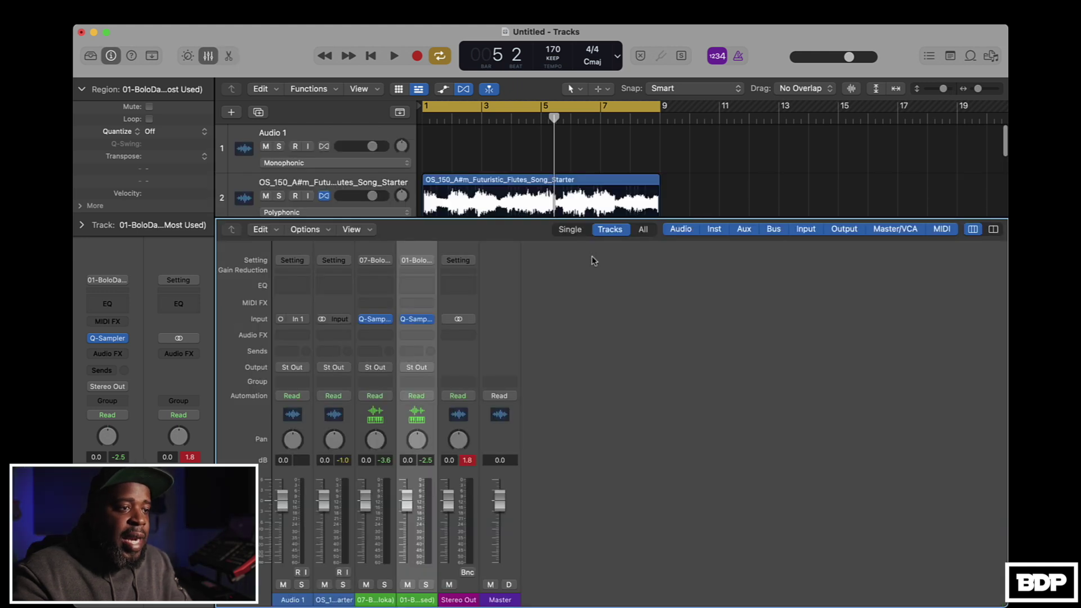
key("x")
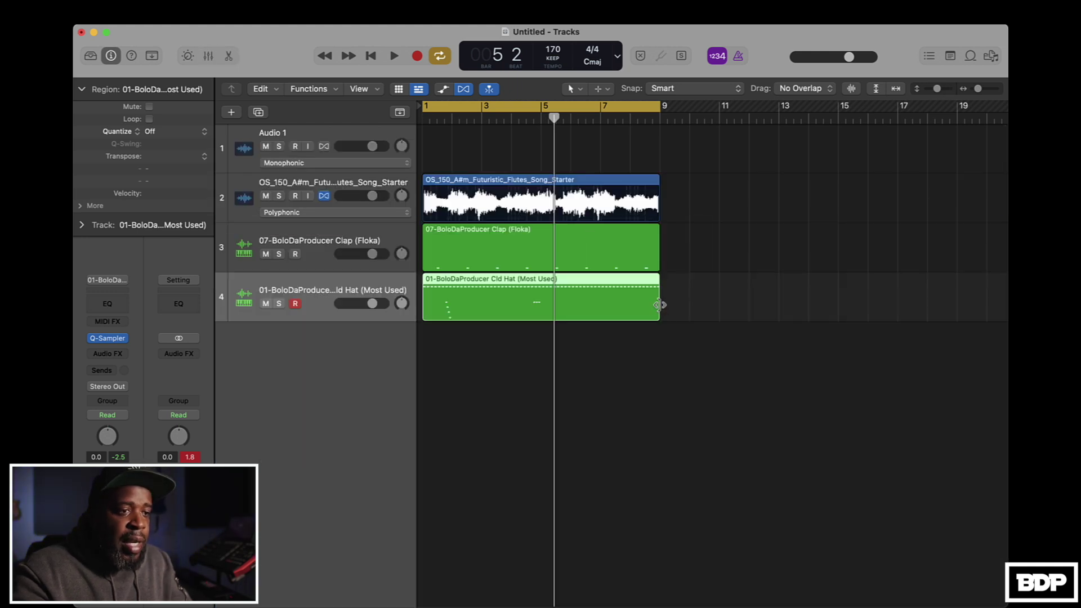
left_click_drag(658, 306, 540, 296)
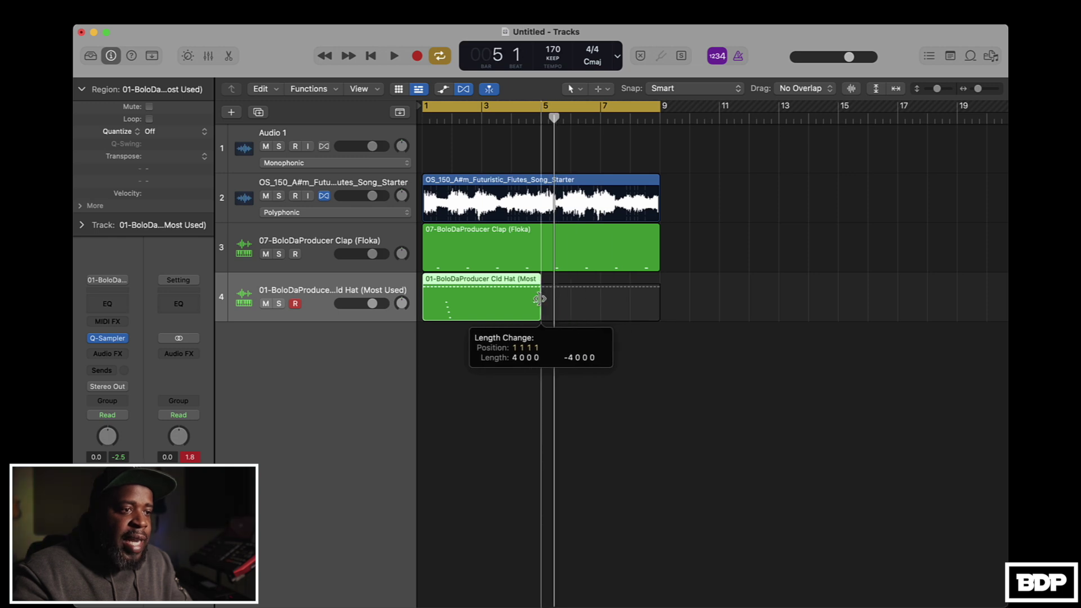
key("super+r")
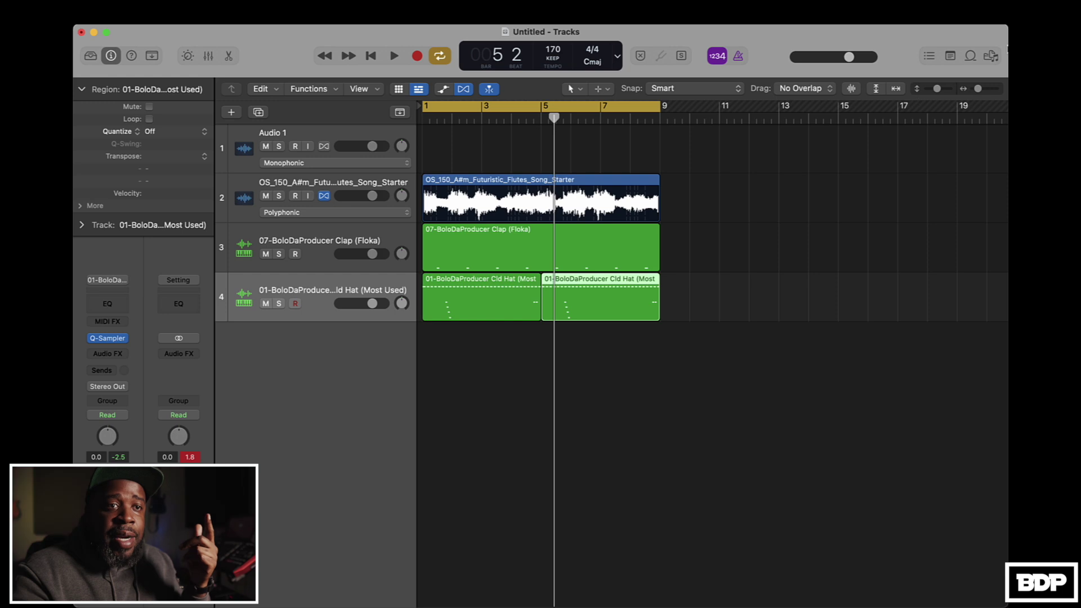
- Record an 808 pattern across bars 1 to 9 on a new 808 (Classic Touch) track
left_click(991, 55)
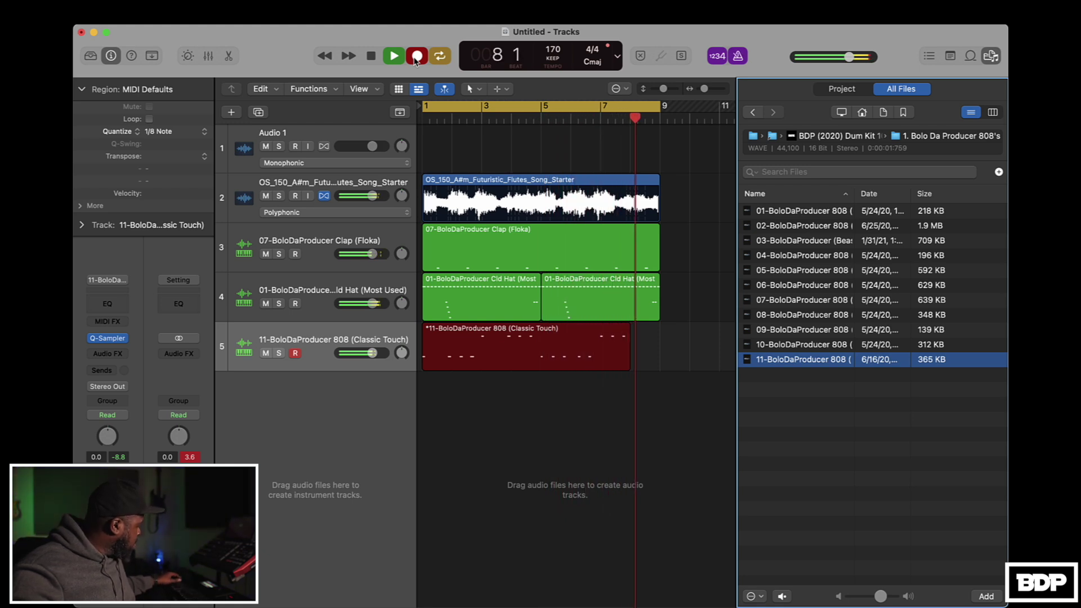
left_click(394, 57)
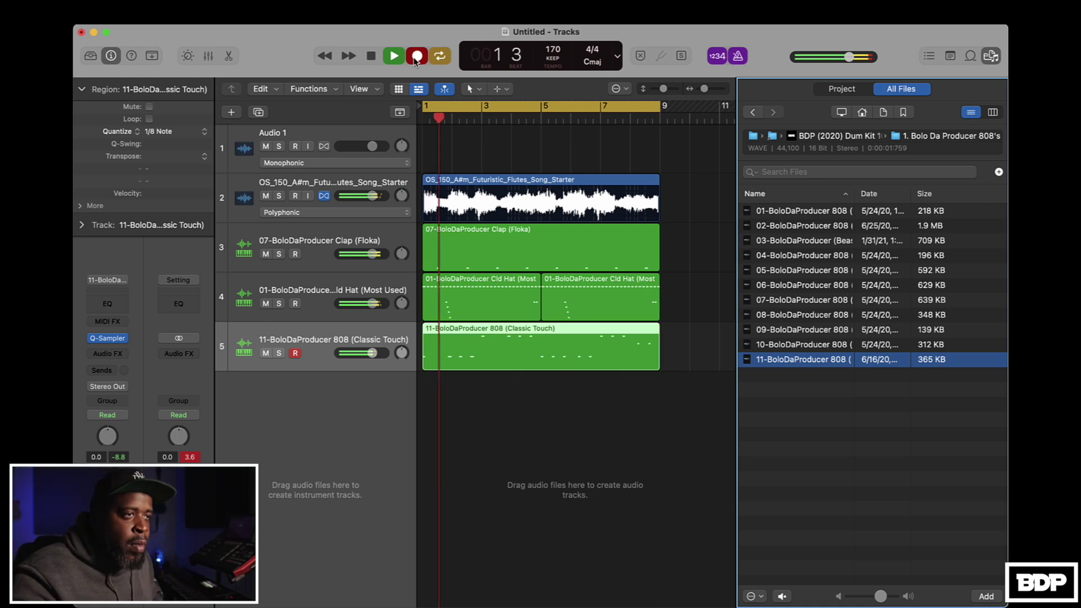